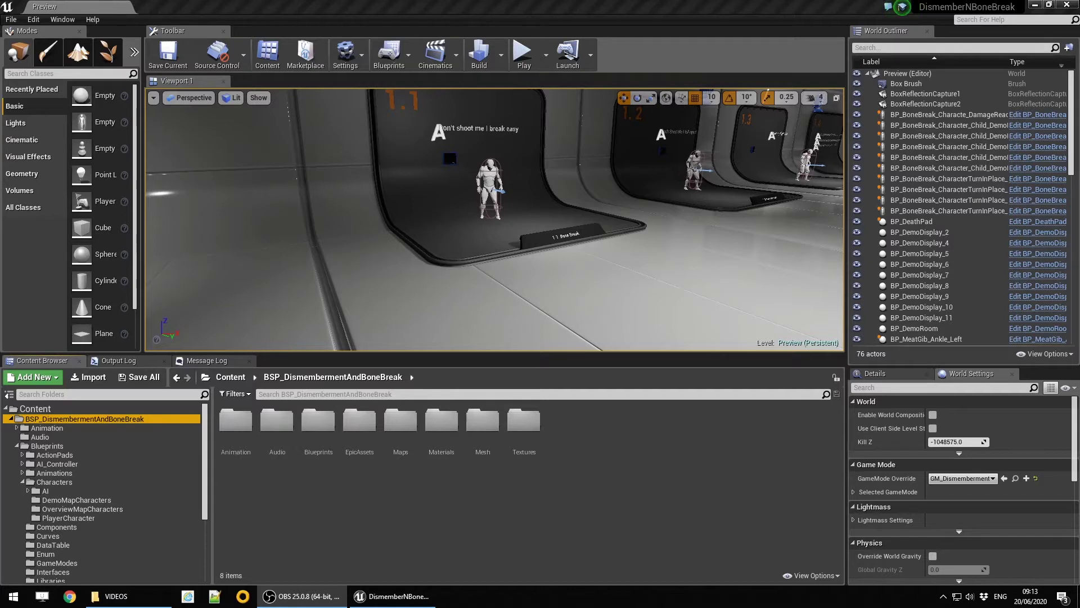
# Navigate the Content Browser tree to the Blueprints > Components folder
pyautogui.scroll(-4, 104, 489)
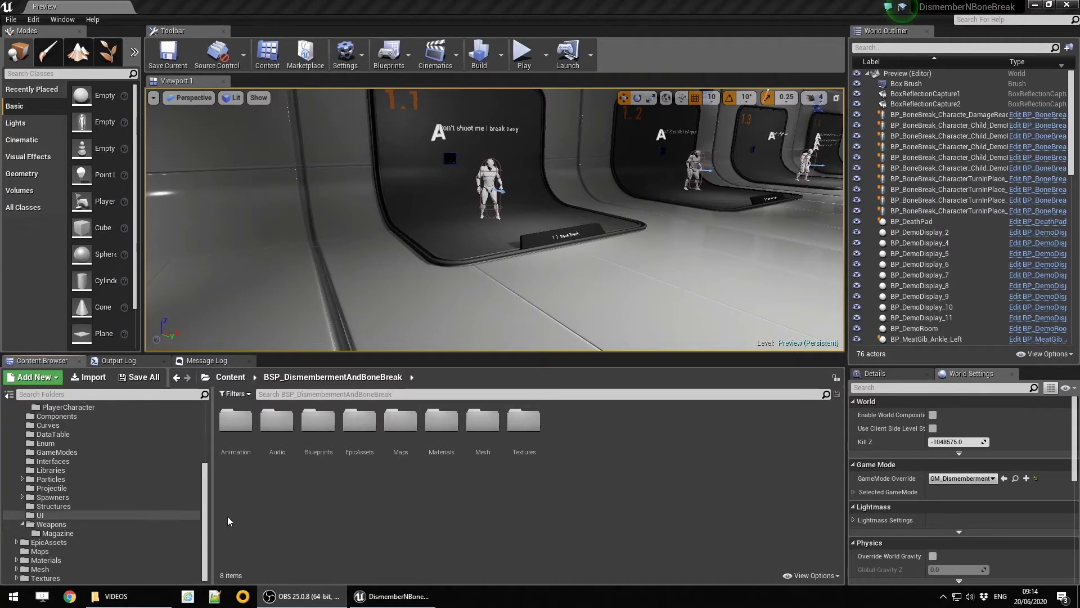
pyautogui.moveTo(204, 526); pyautogui.dragTo(203, 466)
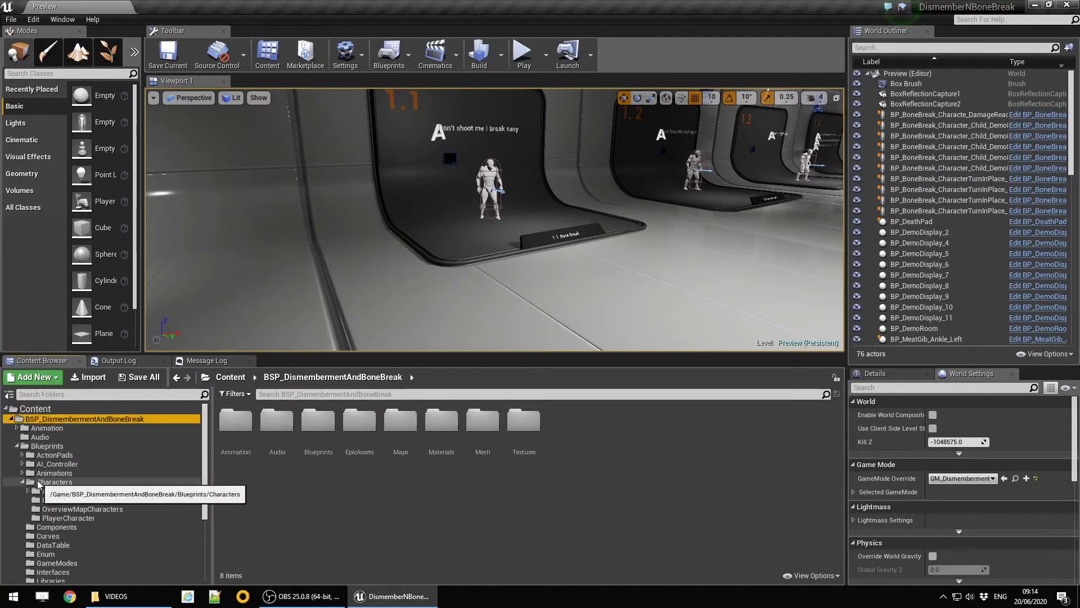
pyautogui.click(47, 447)
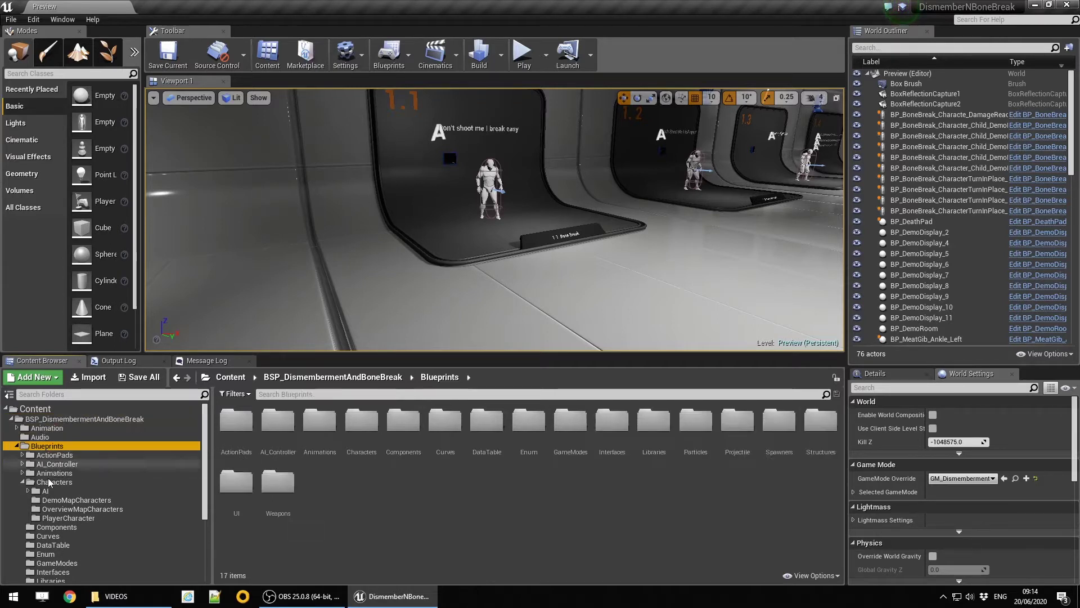
pyautogui.click(56, 527)
# Select the BPC_DABB MasterDismember, BoneData and WeaponData components in turn, then clear the selection
pyautogui.click(277, 427)
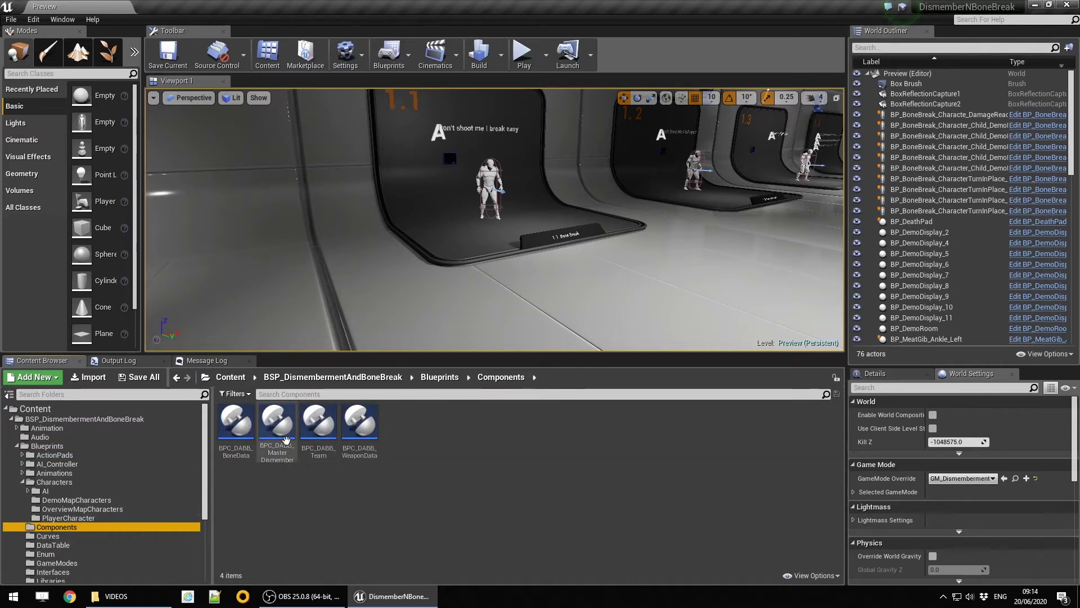
pyautogui.keyDown('ctrl'); pyautogui.click(237, 445); pyautogui.keyUp('ctrl')
pyautogui.keyDown('ctrl'); pyautogui.click(359, 430); pyautogui.keyUp('ctrl')
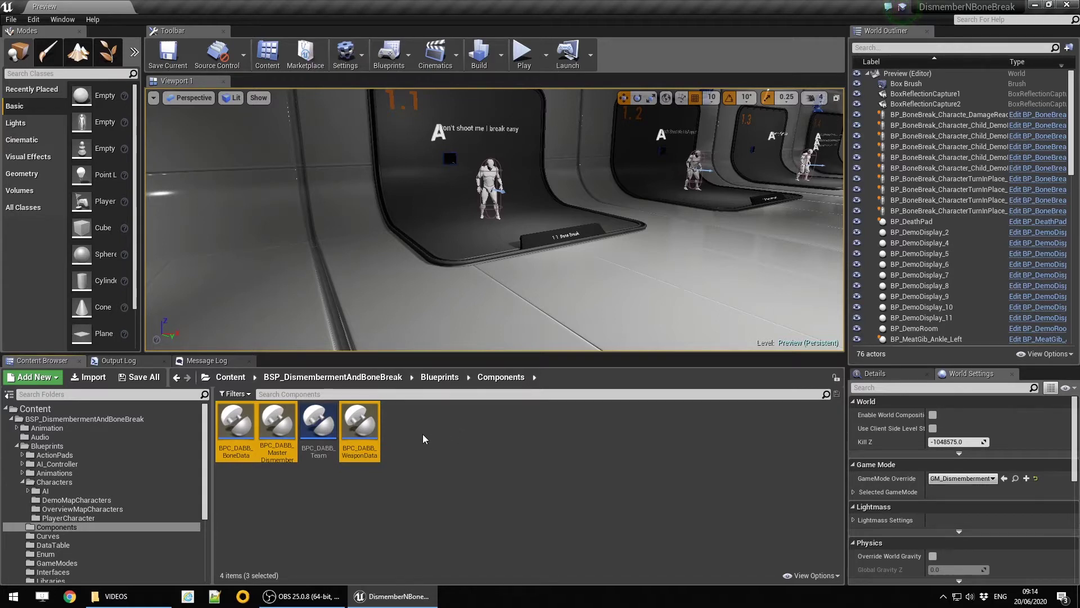
pyautogui.click(302, 478)
pyautogui.click(277, 428)
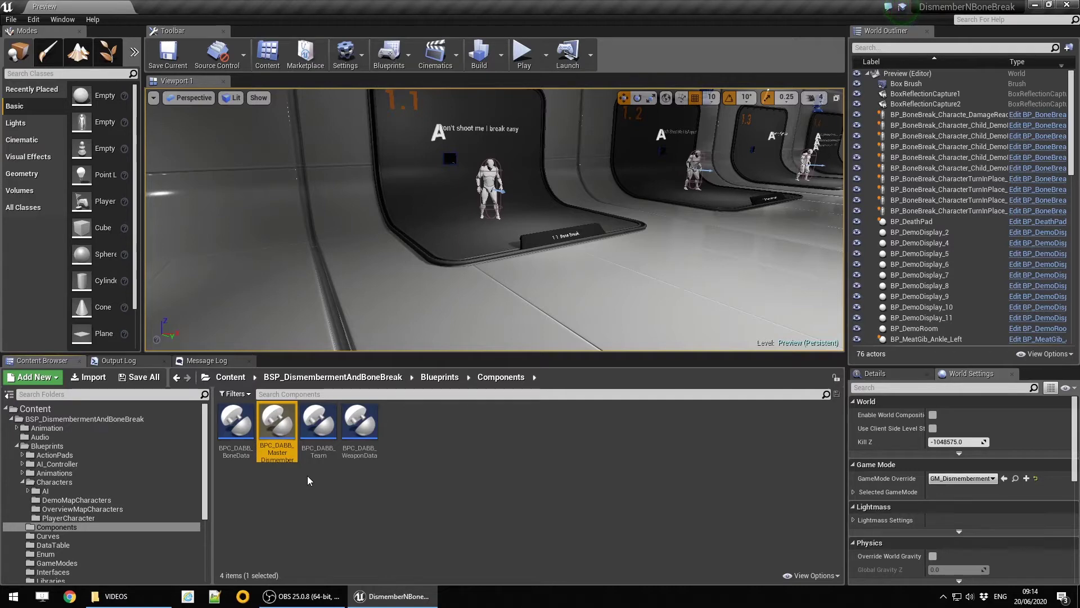
pyautogui.click(236, 428)
pyautogui.click(359, 428)
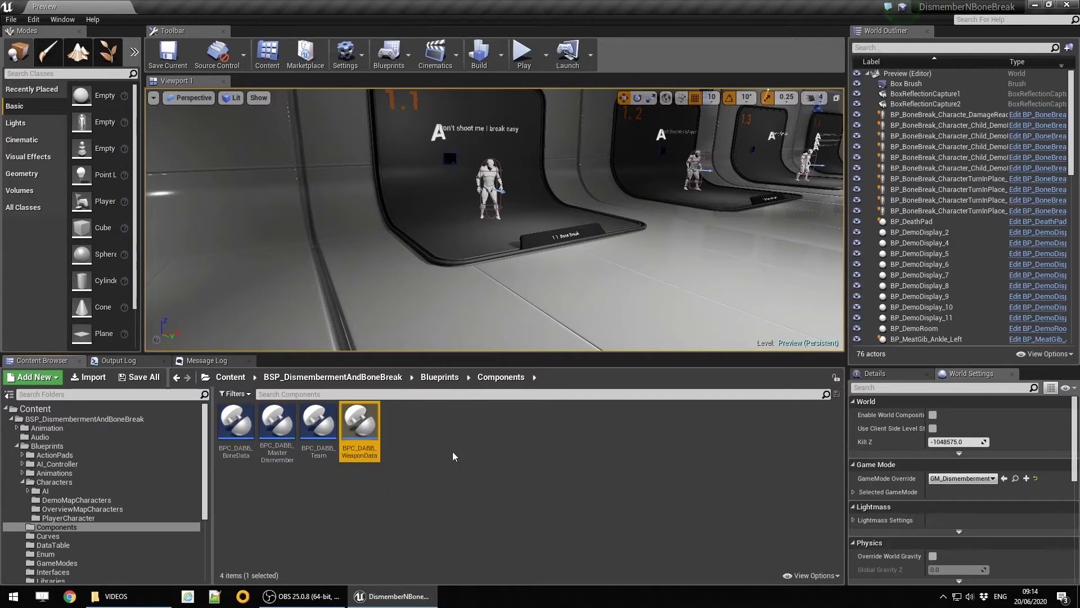
pyautogui.click(236, 428)
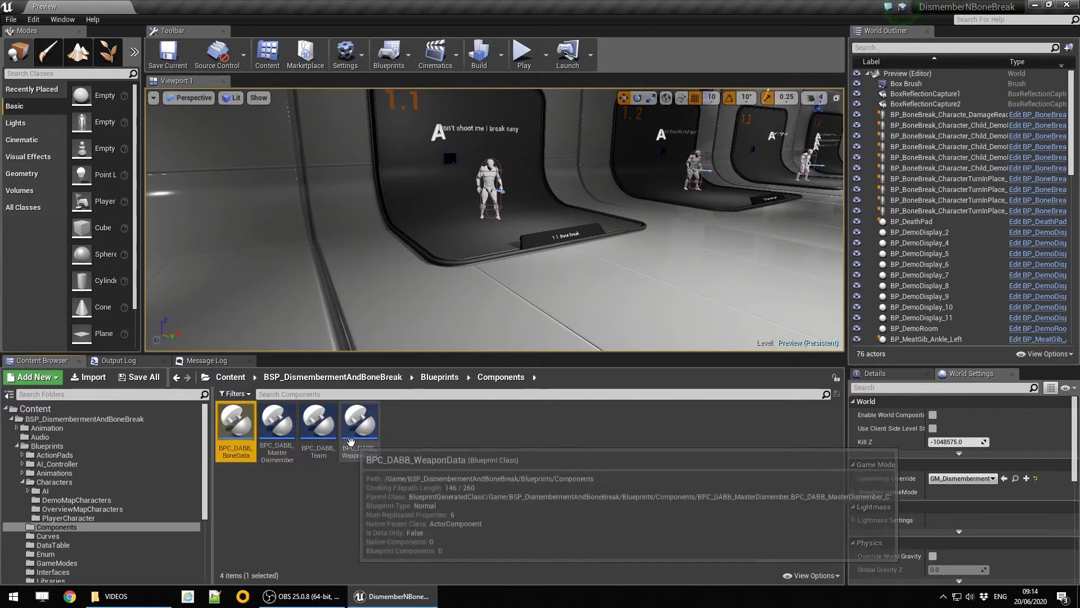
pyautogui.keyDown('ctrl'); pyautogui.click(352, 442); pyautogui.keyUp('ctrl')
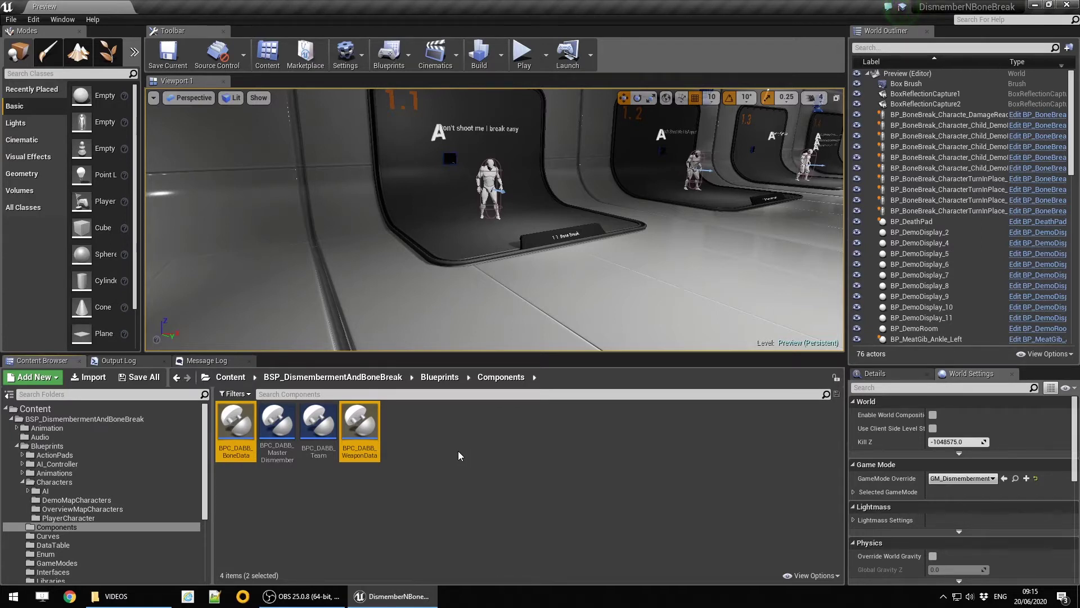
pyautogui.click(458, 450)
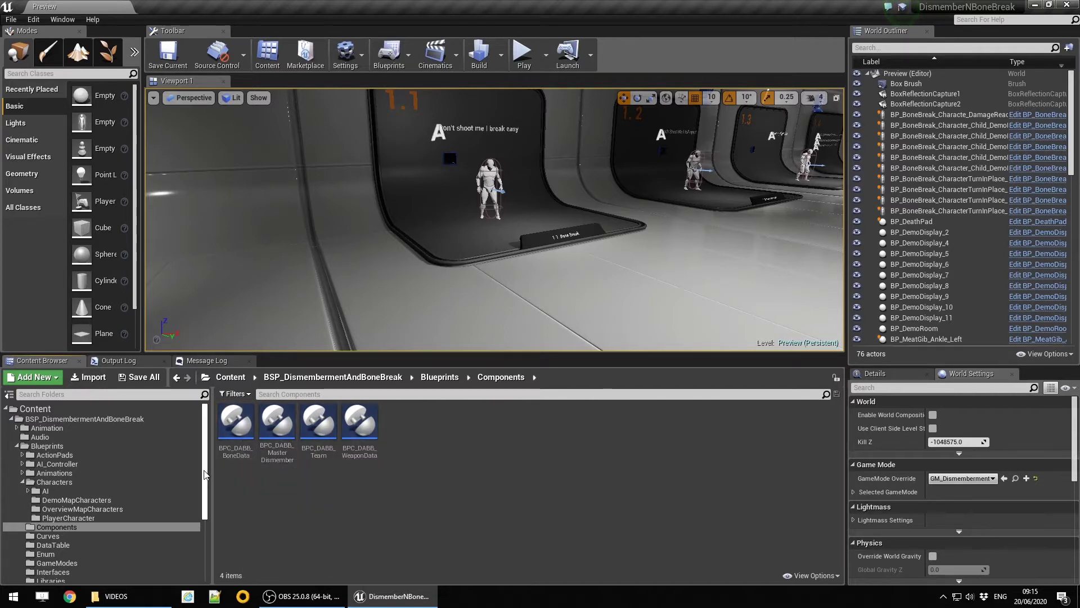
pyautogui.moveTo(205, 475); pyautogui.dragTo(203, 542)
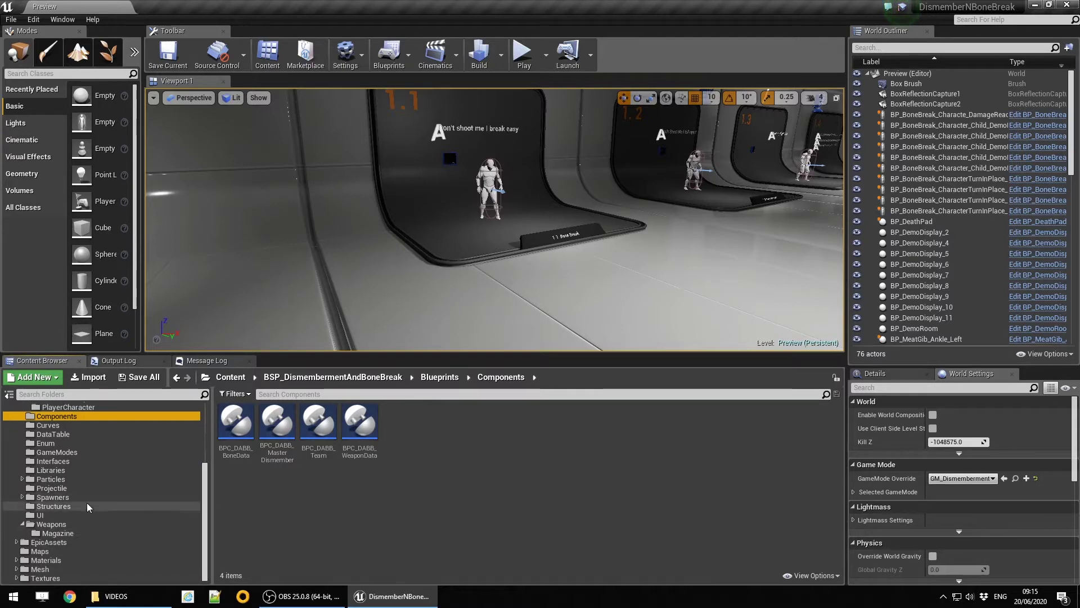
# Open the Structures folder and select ST_BoneMapping, ST_AnimationSet and ST_Animation_Base
pyautogui.click(49, 507)
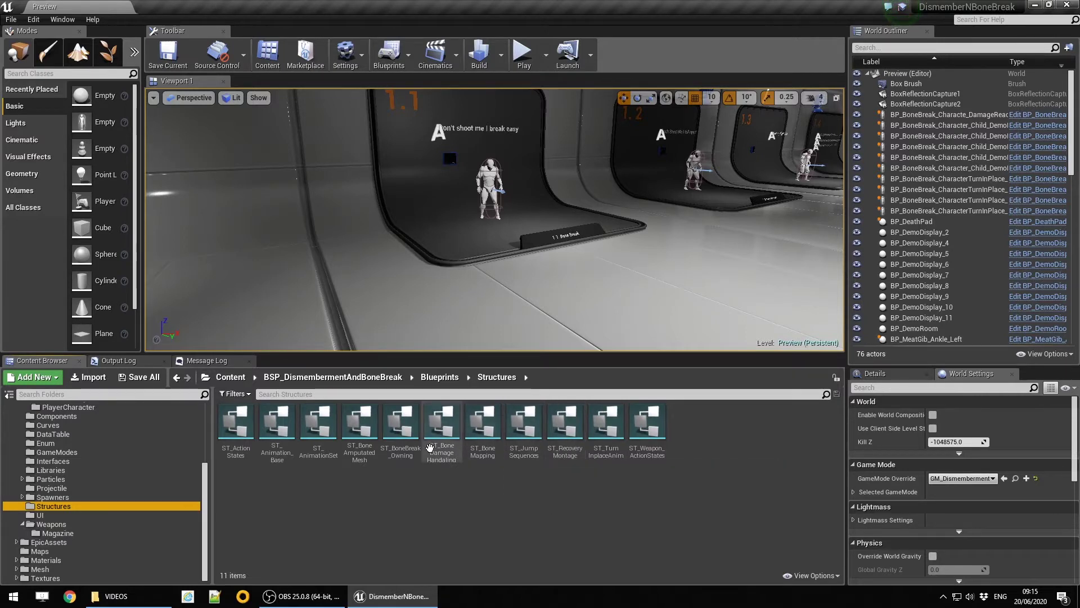
pyautogui.click(490, 441)
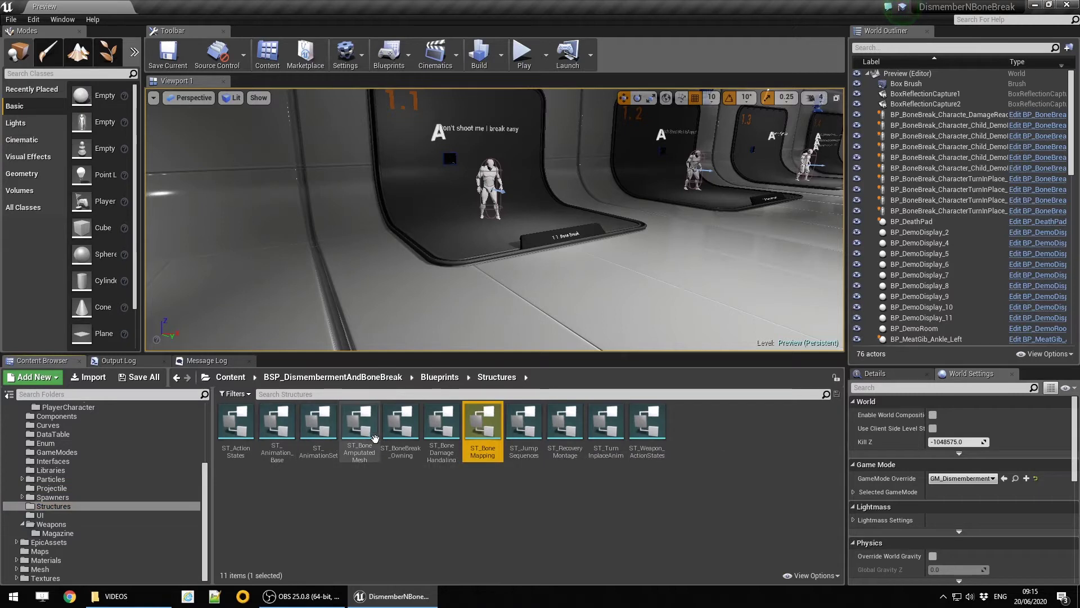
pyautogui.click(317, 431)
pyautogui.click(287, 438)
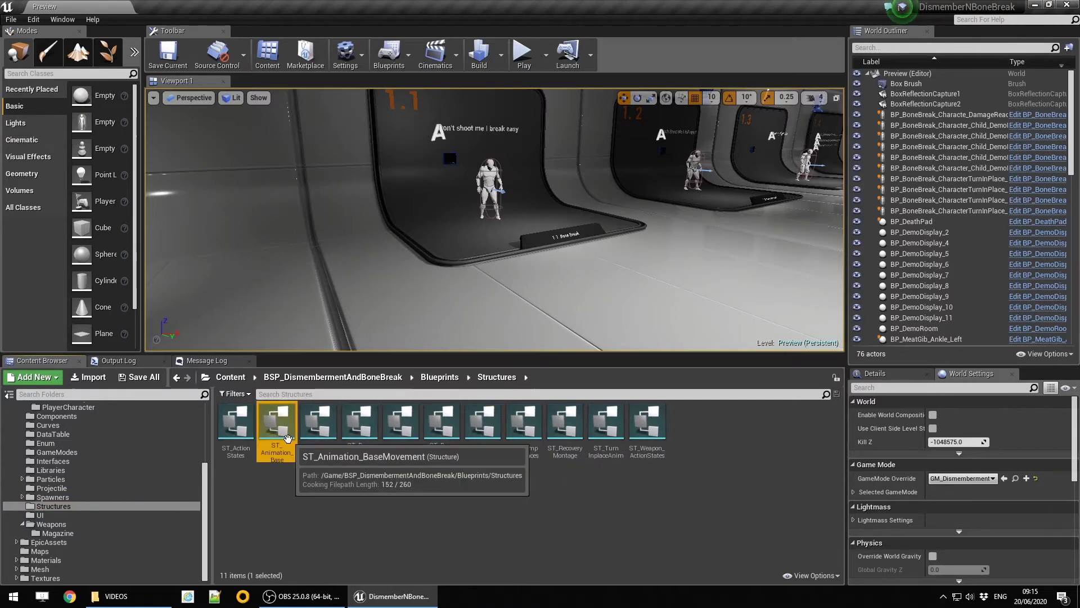
# Open ST_ActionStates to inspect it, then close its editor
pyautogui.click(246, 440)
pyautogui.doubleClick(246, 441)
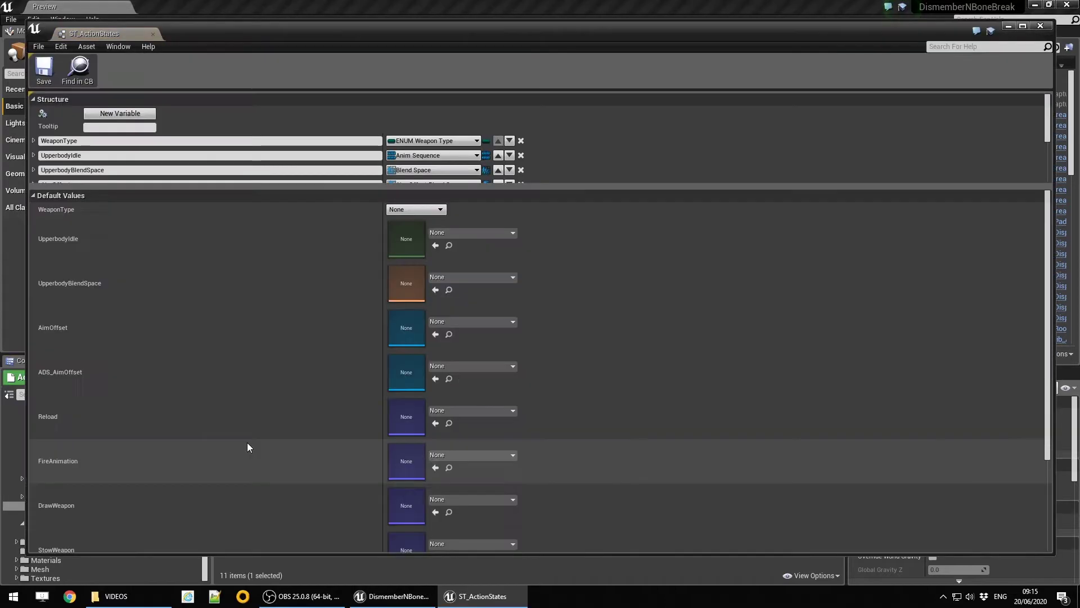
pyautogui.click(153, 35)
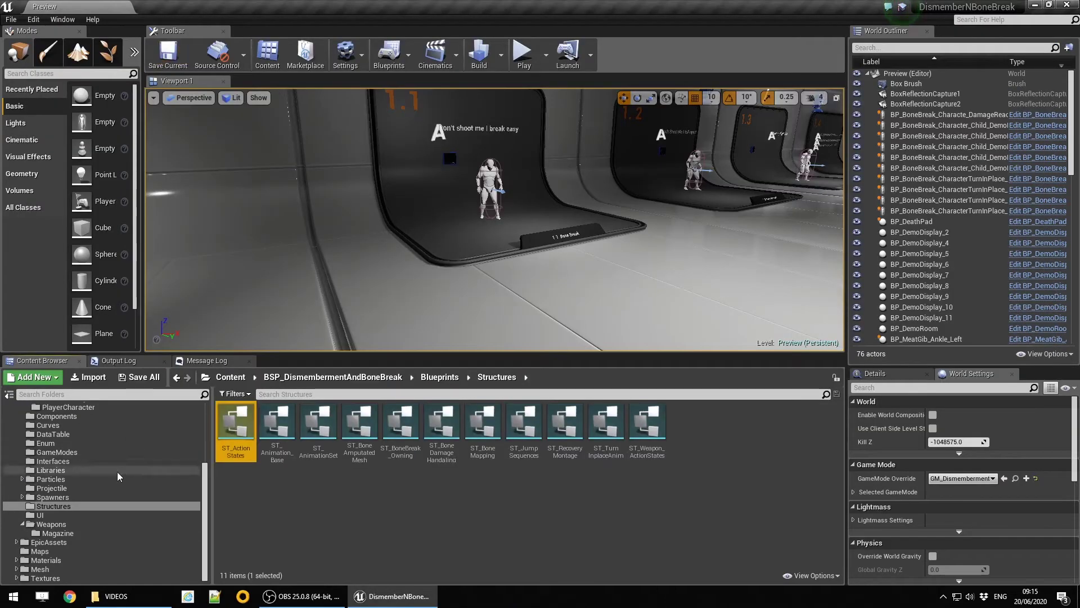
# Open the Enum folder, inspect ENUM_BoneState's Fine, Damaged and Removed states, then close it
pyautogui.click(65, 443)
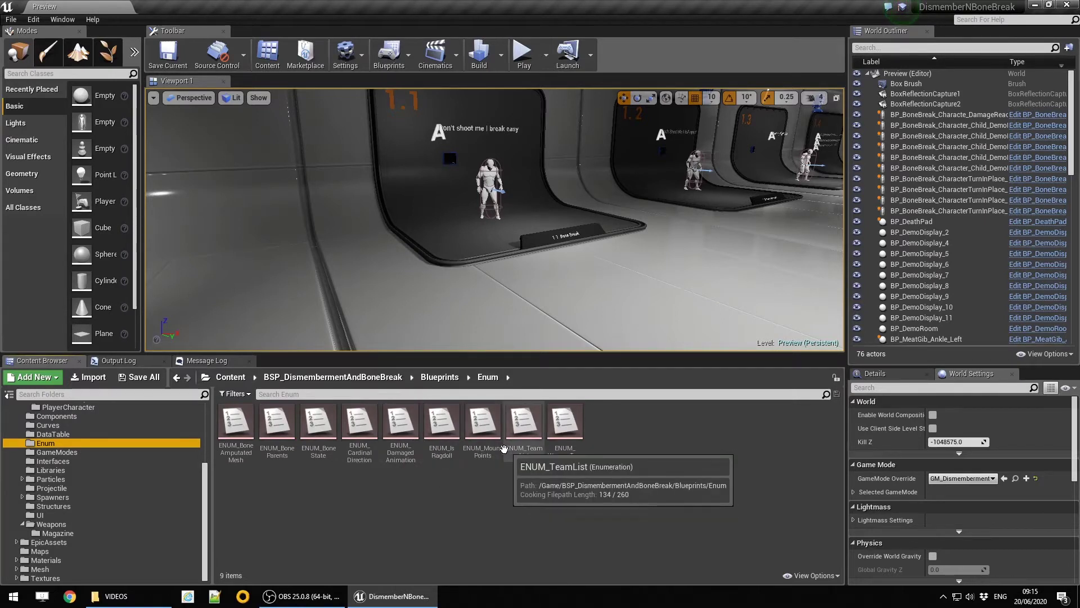
pyautogui.click(329, 428)
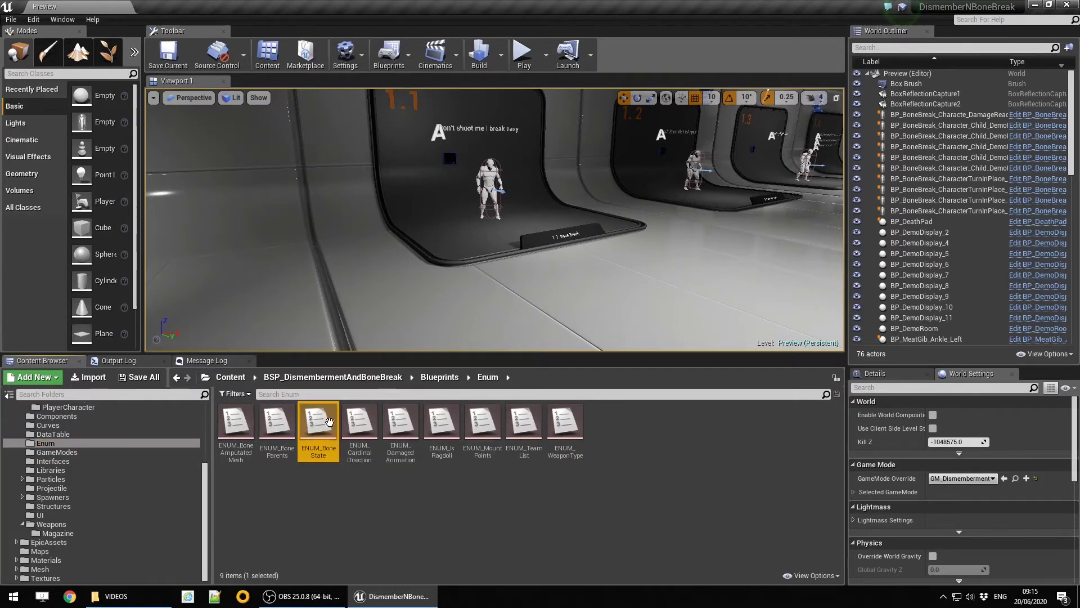
pyautogui.doubleClick(323, 423)
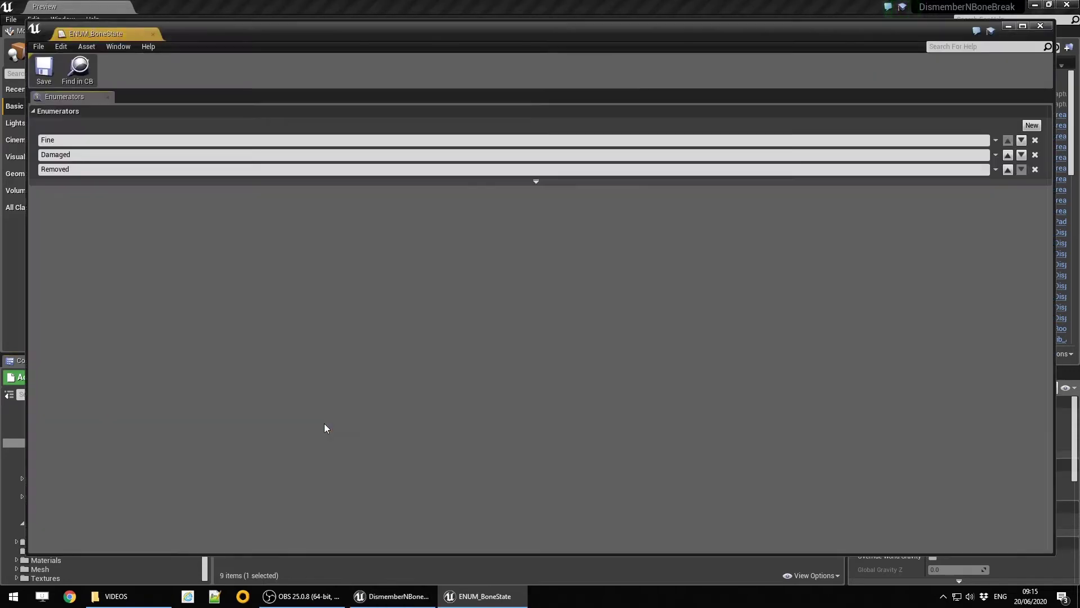
pyautogui.click(153, 34)
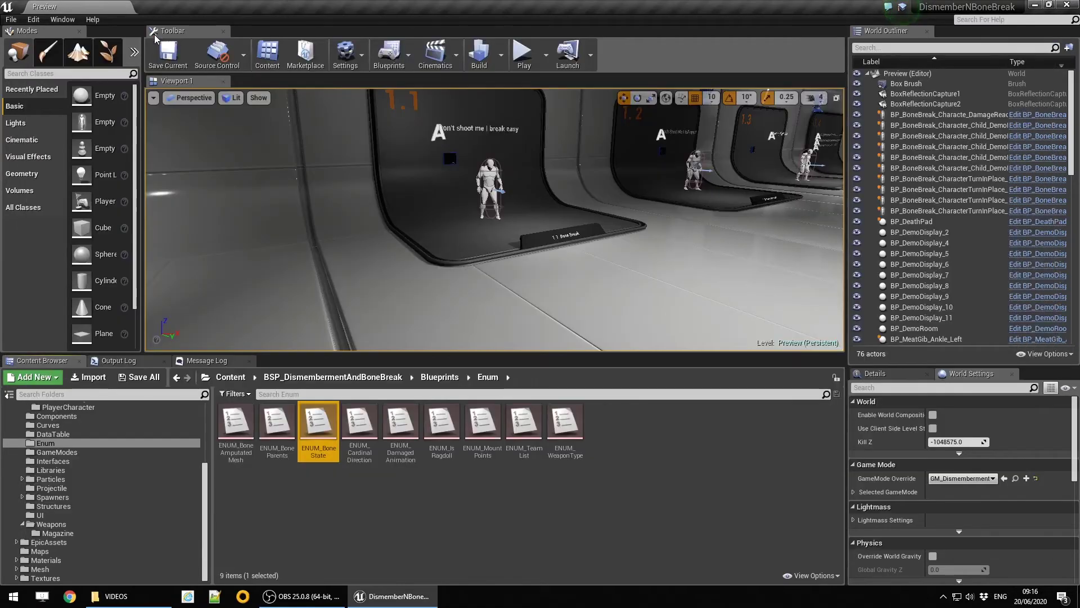
pyautogui.click(492, 502)
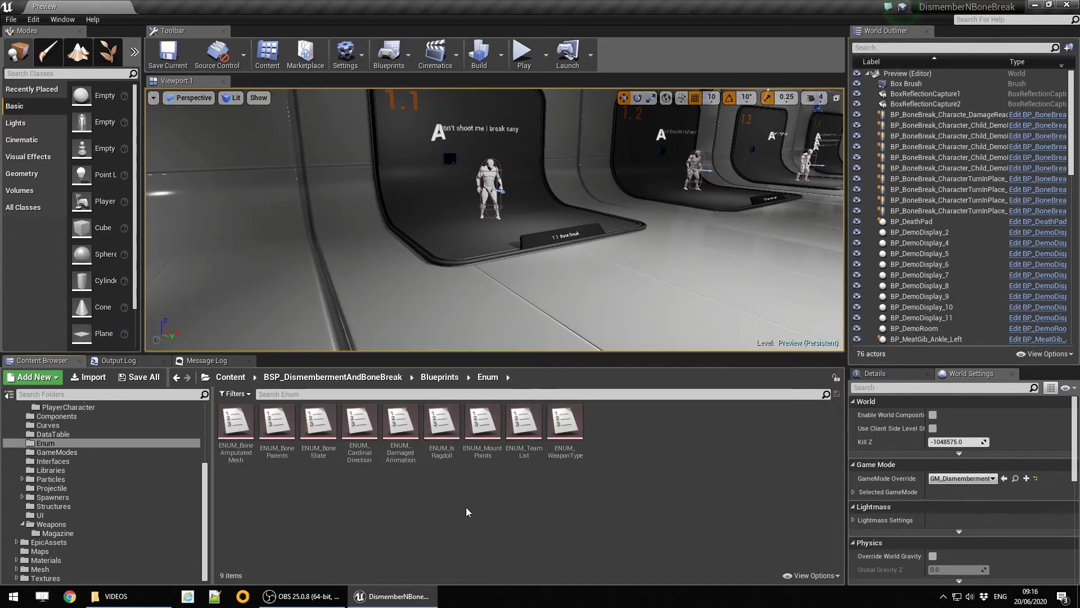
pyautogui.click(442, 423)
pyautogui.click(482, 423)
pyautogui.click(394, 440)
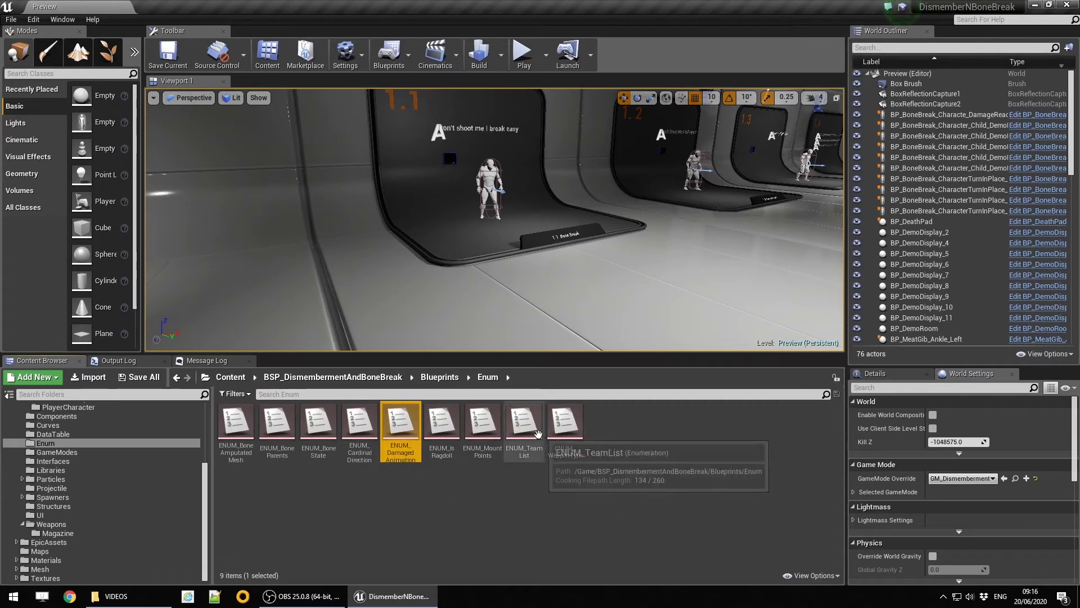
pyautogui.click(529, 439)
pyautogui.click(565, 430)
pyautogui.doubleClick(401, 425)
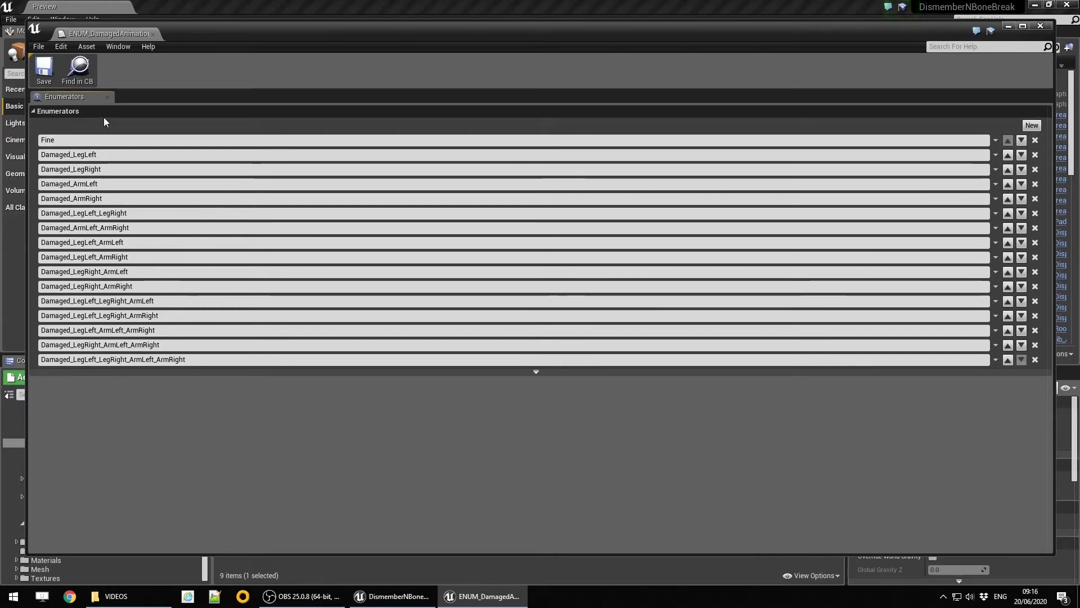
pyautogui.click(153, 34)
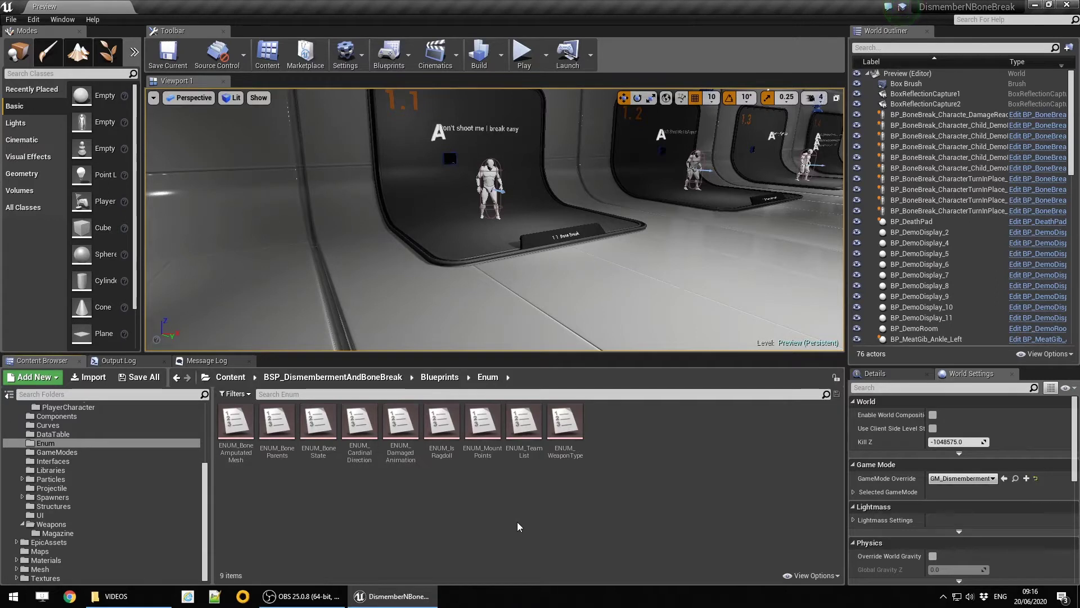
# Navigate to the Characters > PlayerCharacter folder in the Content Browser
pyautogui.scroll(5, 59, 473)
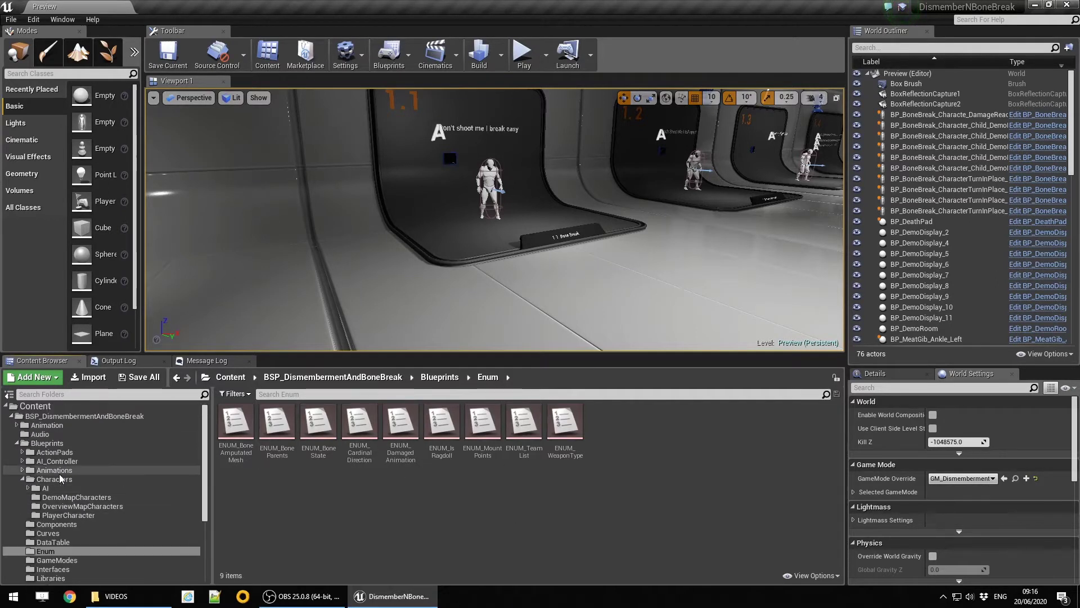
pyautogui.click(23, 480)
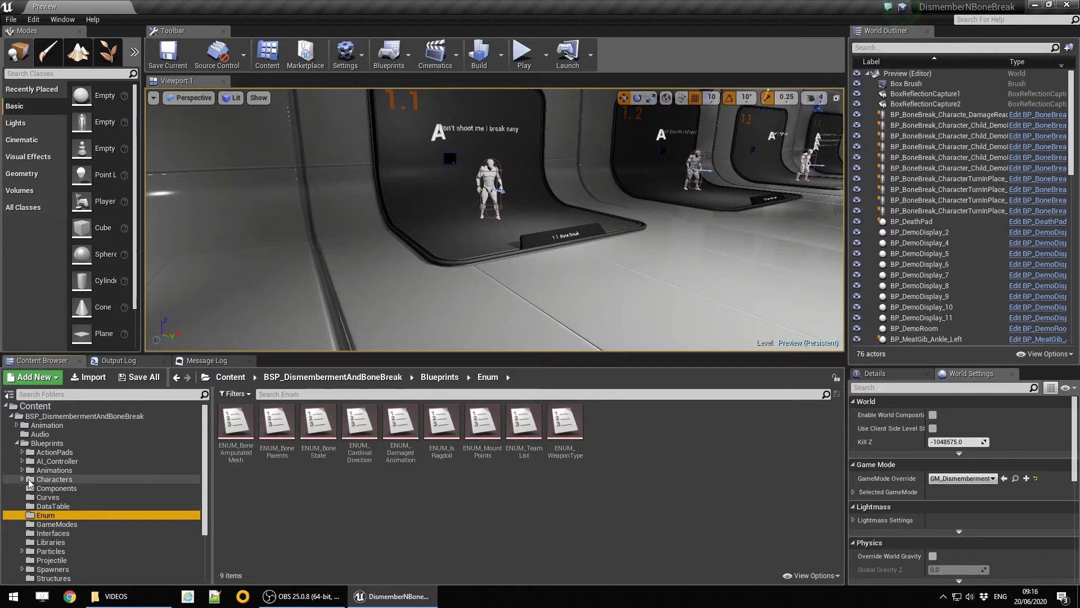
pyautogui.click(23, 480)
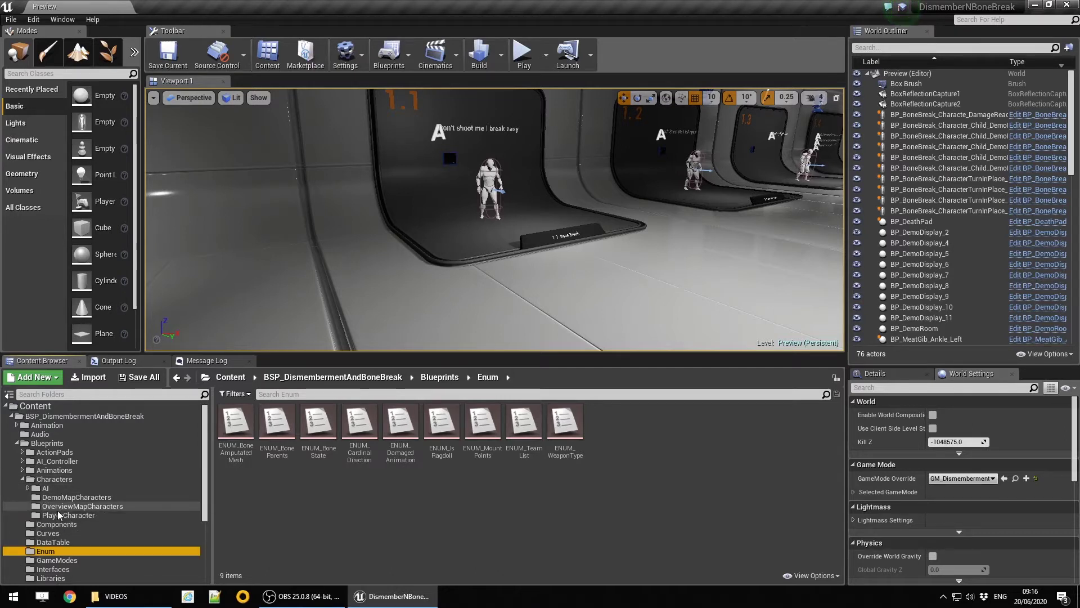
pyautogui.click(67, 515)
# Open BP_BoneBreak_Character, select BPC_DABB_BoneData and expand its Bone Break Hit Locations
pyautogui.doubleClick(235, 423)
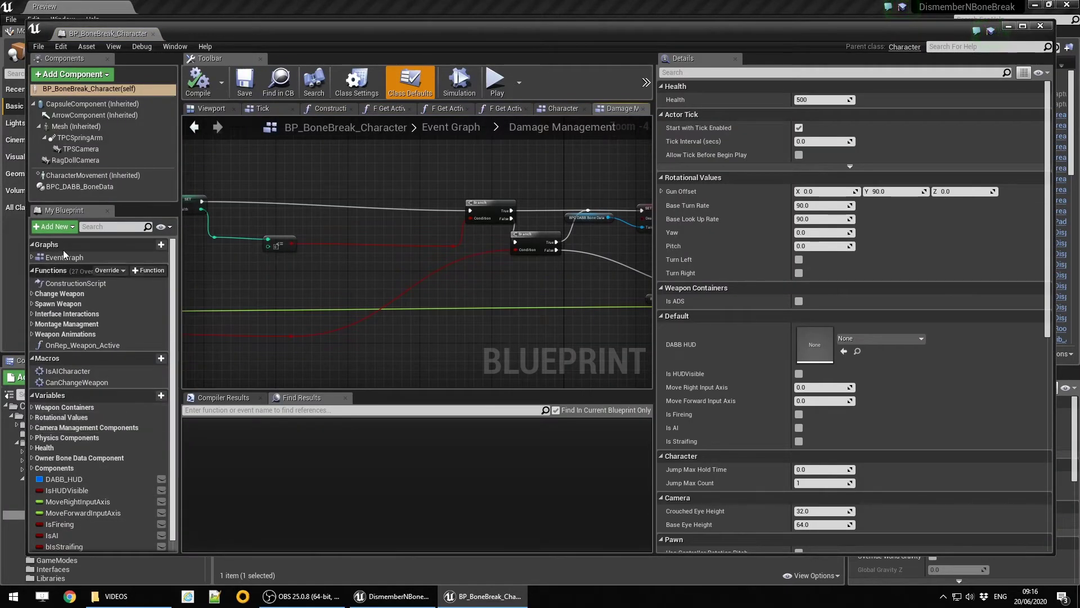
pyautogui.click(83, 187)
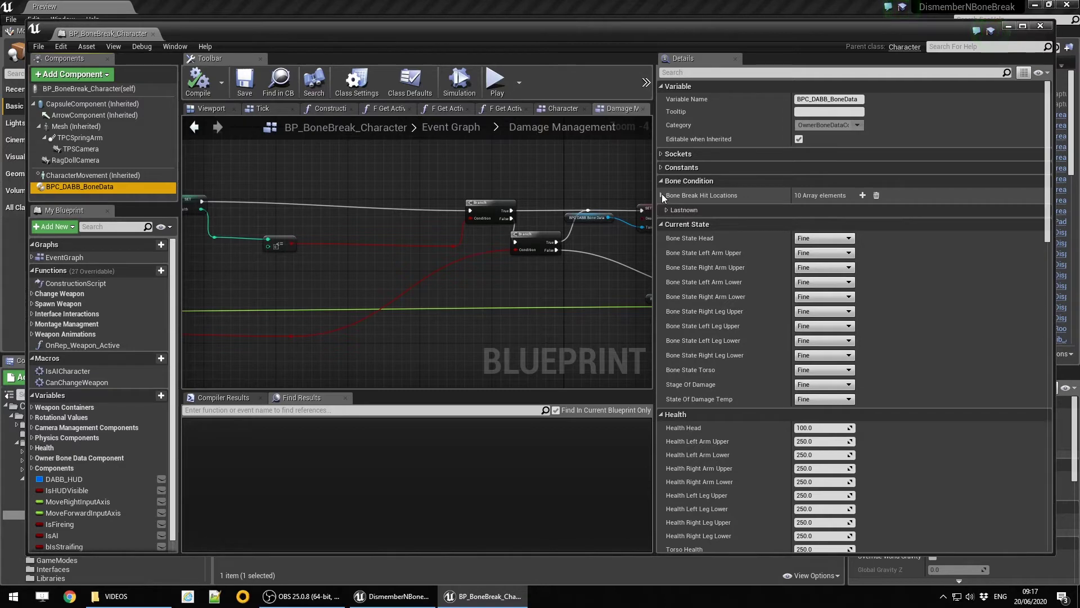
pyautogui.click(662, 195)
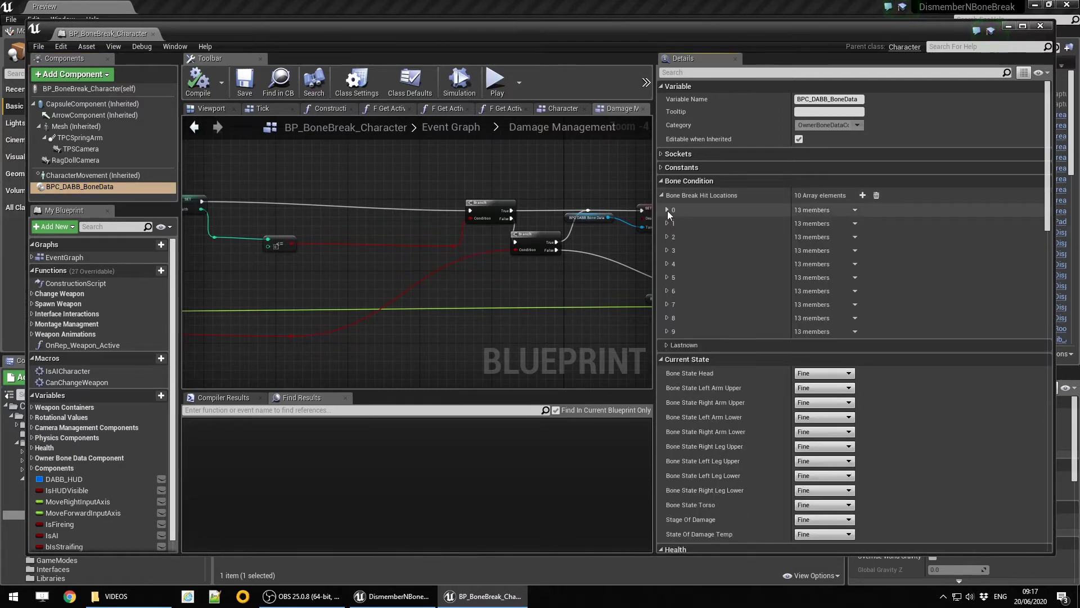
# Review hit locations 0 and 2 with the Details panel widened, then collapse entry 0
pyautogui.click(668, 209)
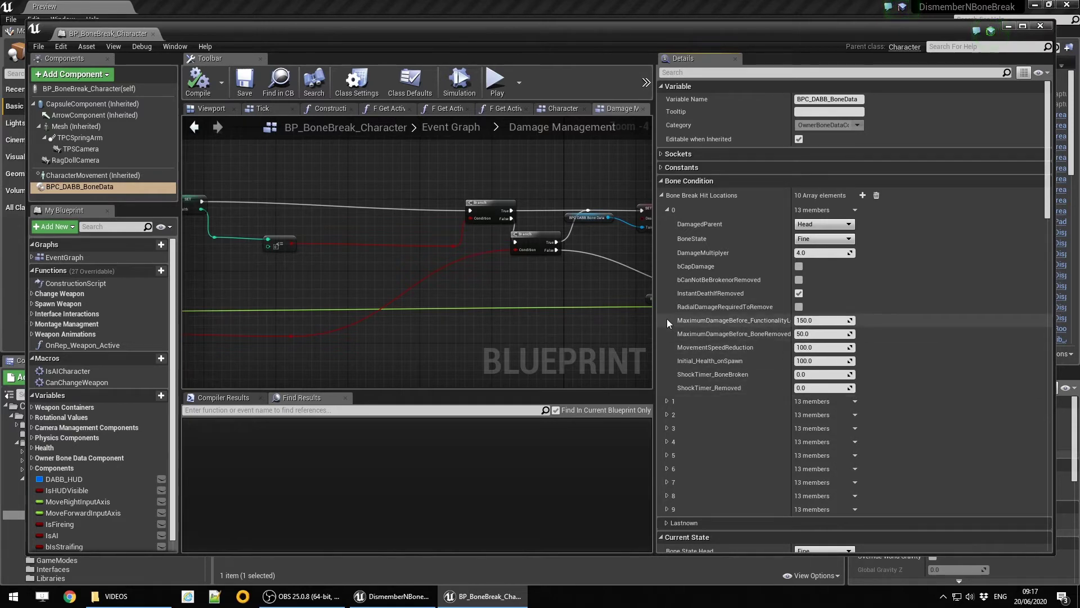
pyautogui.moveTo(655, 319); pyautogui.dragTo(557, 319)
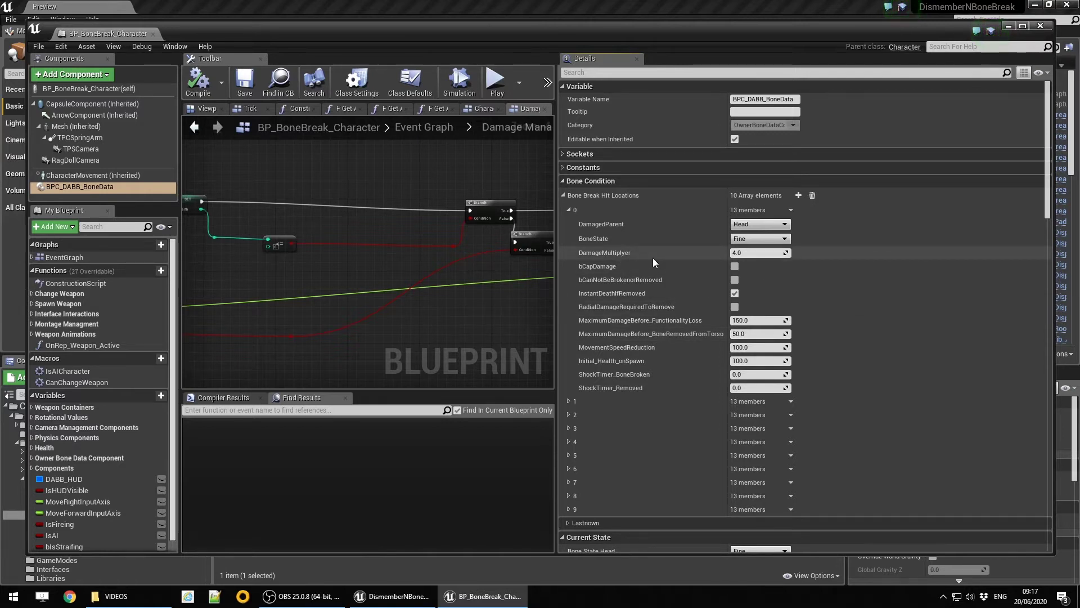
pyautogui.scroll(-3, 653, 257)
pyautogui.scroll(2, 661, 269)
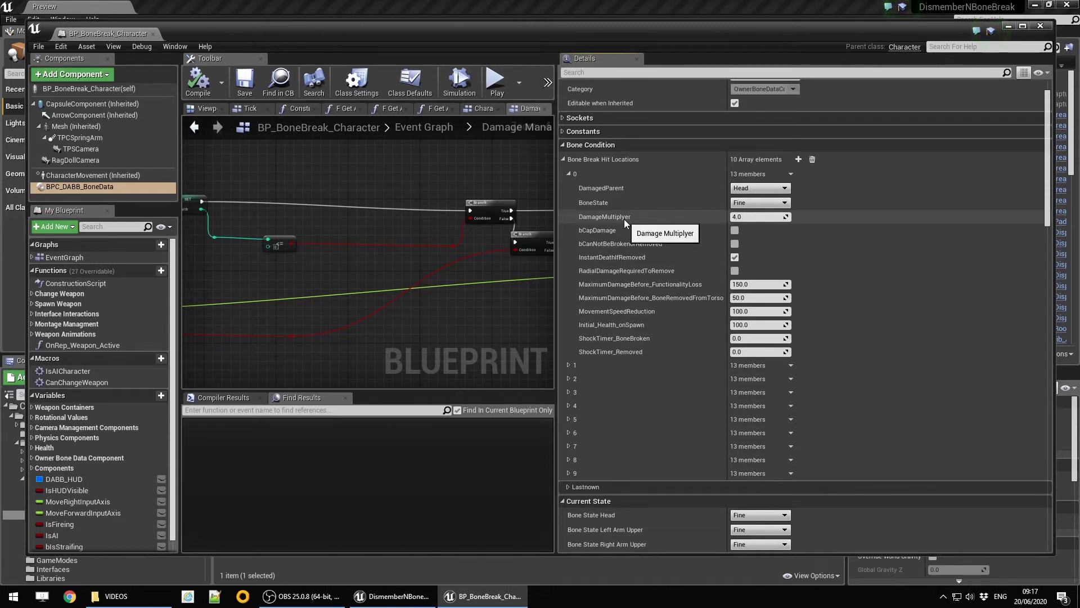
pyautogui.click(569, 379)
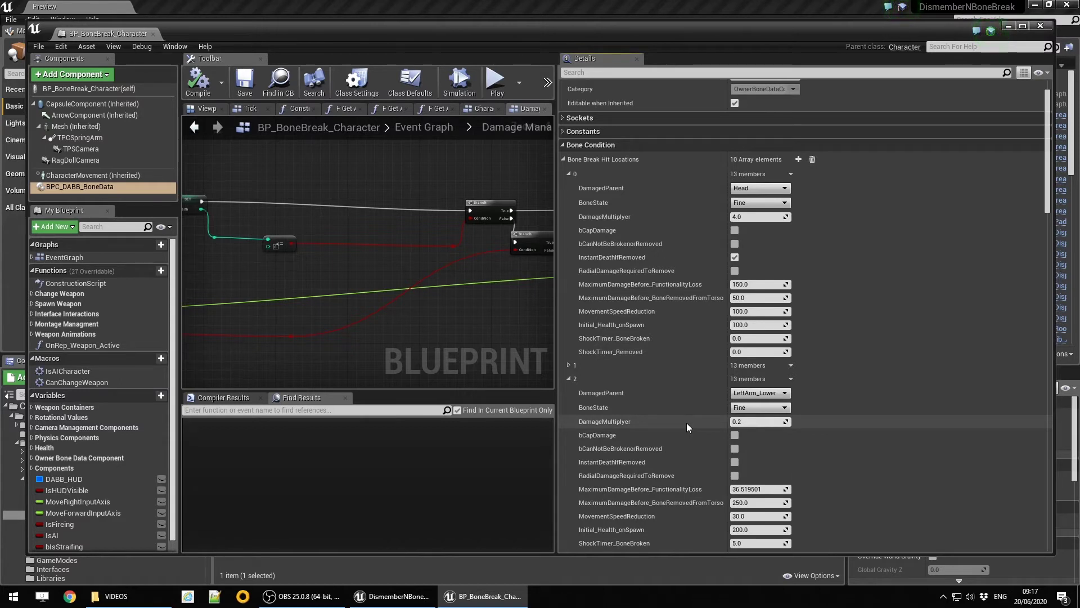
pyautogui.scroll(-1, 687, 427)
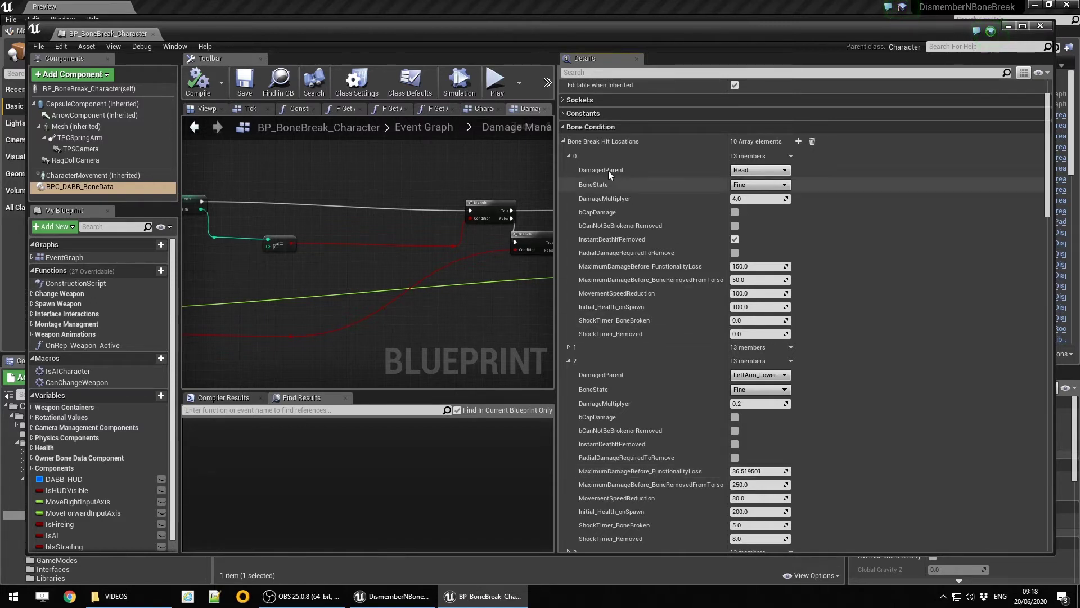
pyautogui.click(568, 156)
# Fold up hit locations 1 and 2 and the list, then expand Animations > Structs And Arrays
pyautogui.click(568, 183)
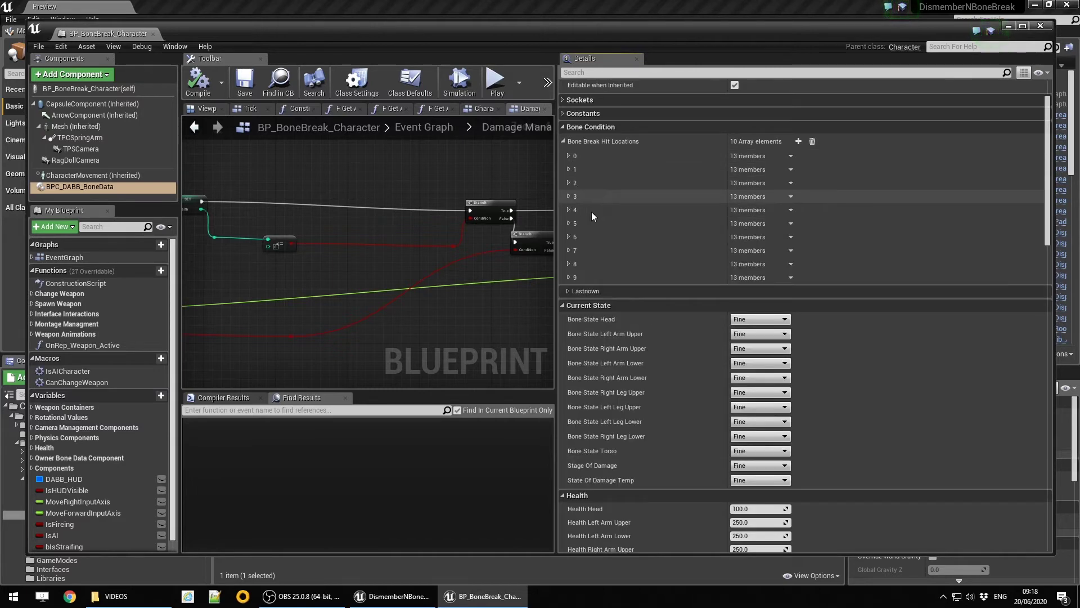
pyautogui.click(569, 168)
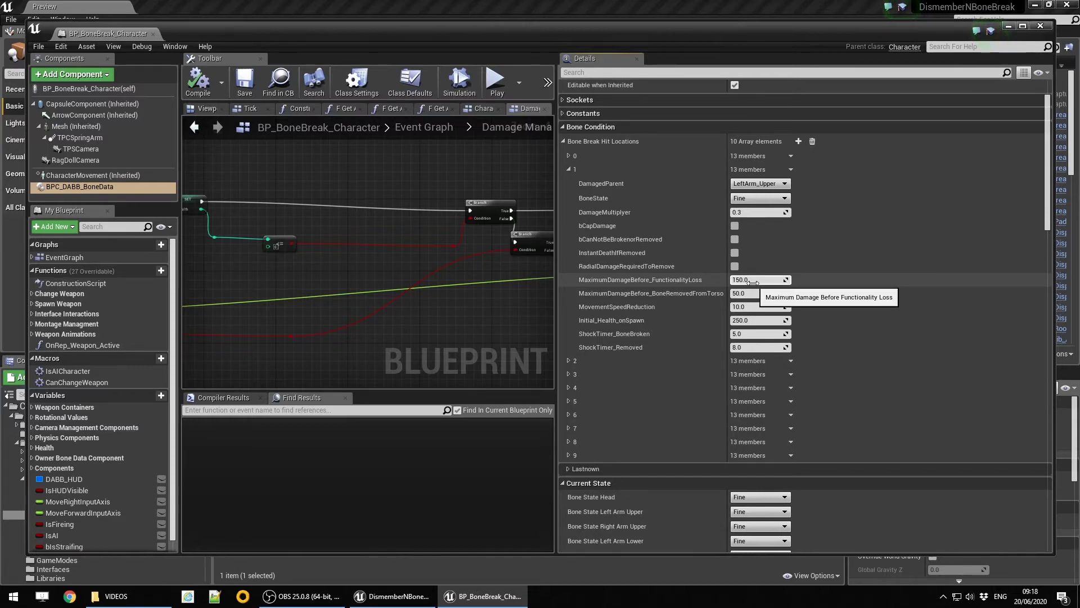
pyautogui.click(568, 169)
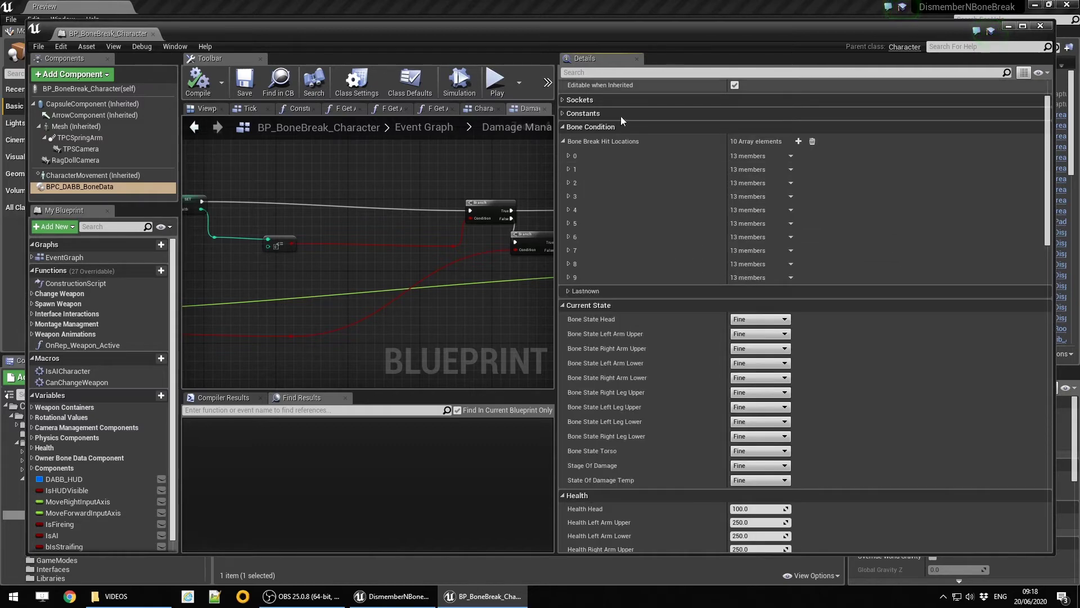
pyautogui.click(563, 141)
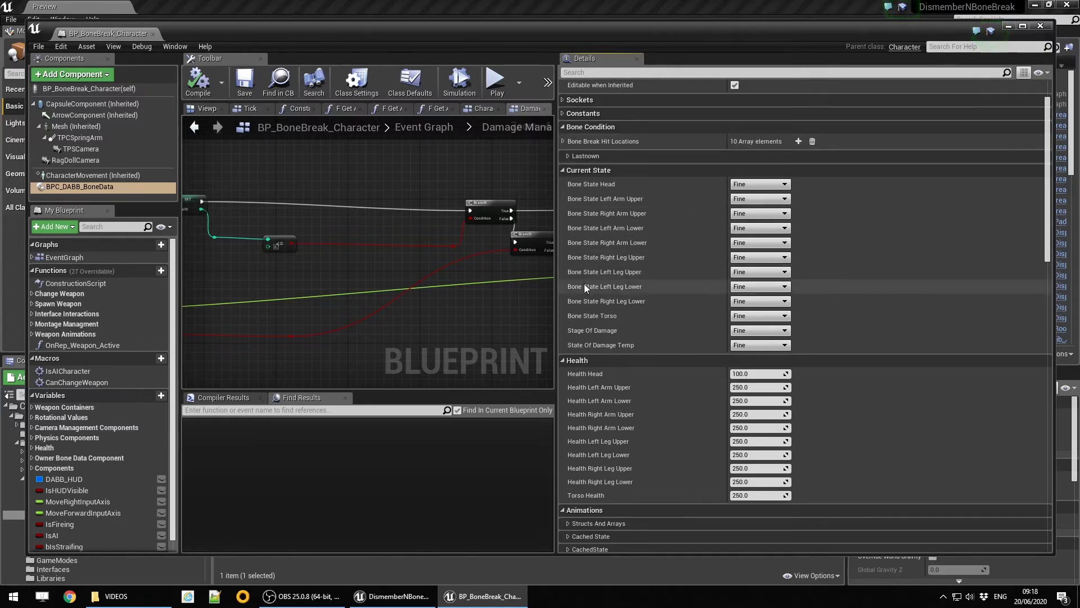
pyautogui.scroll(-5, 579, 304)
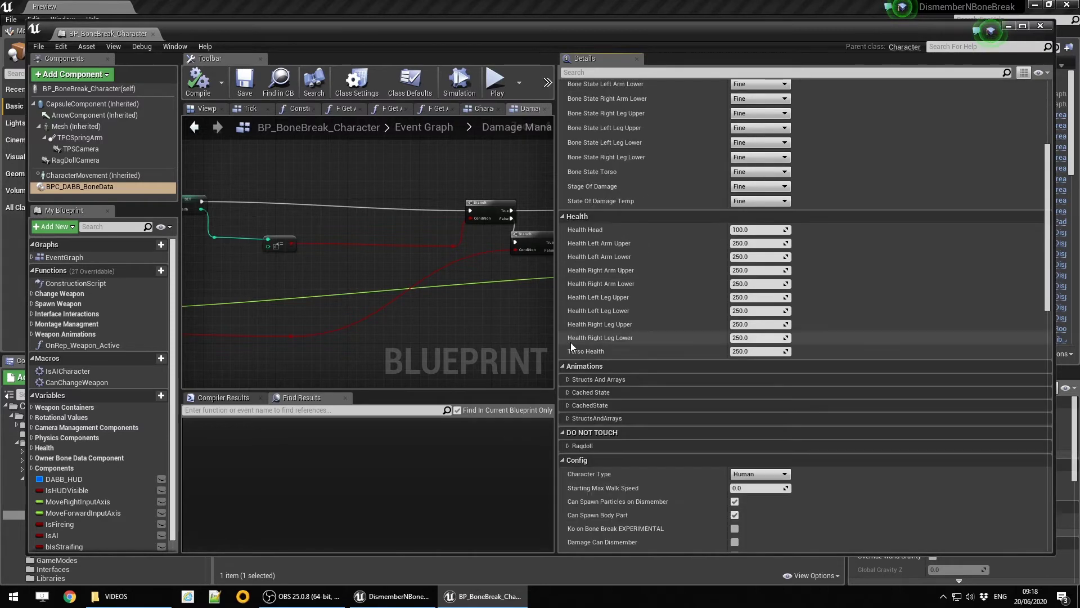
pyautogui.click(573, 380)
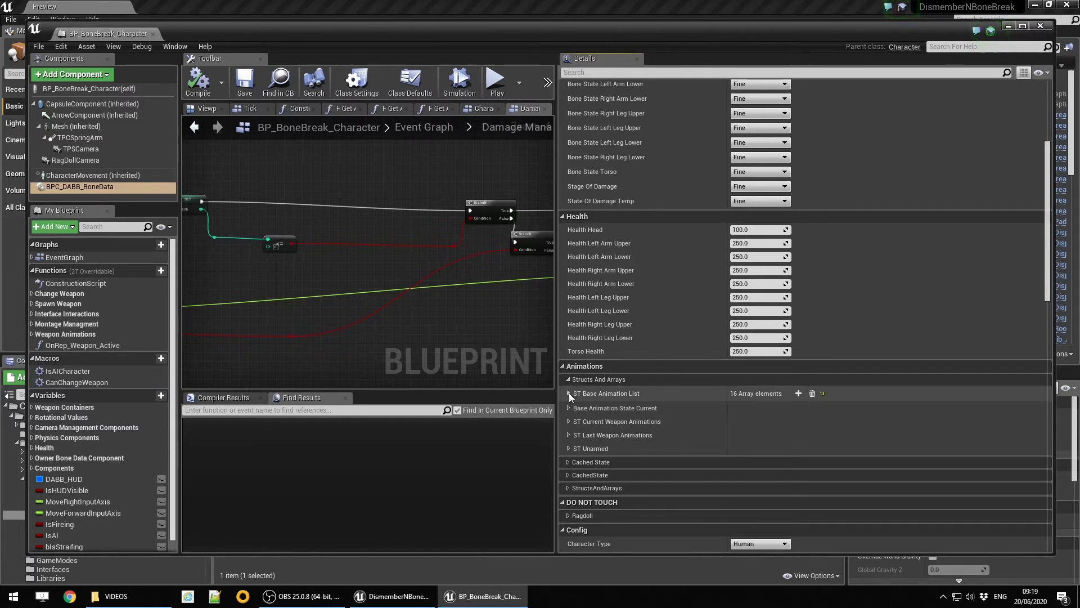
# Expand ST Base Animation List entry 0 to review WalkSpeed 250.0, RunSpeed 500.0 and jump animations
pyautogui.click(569, 392)
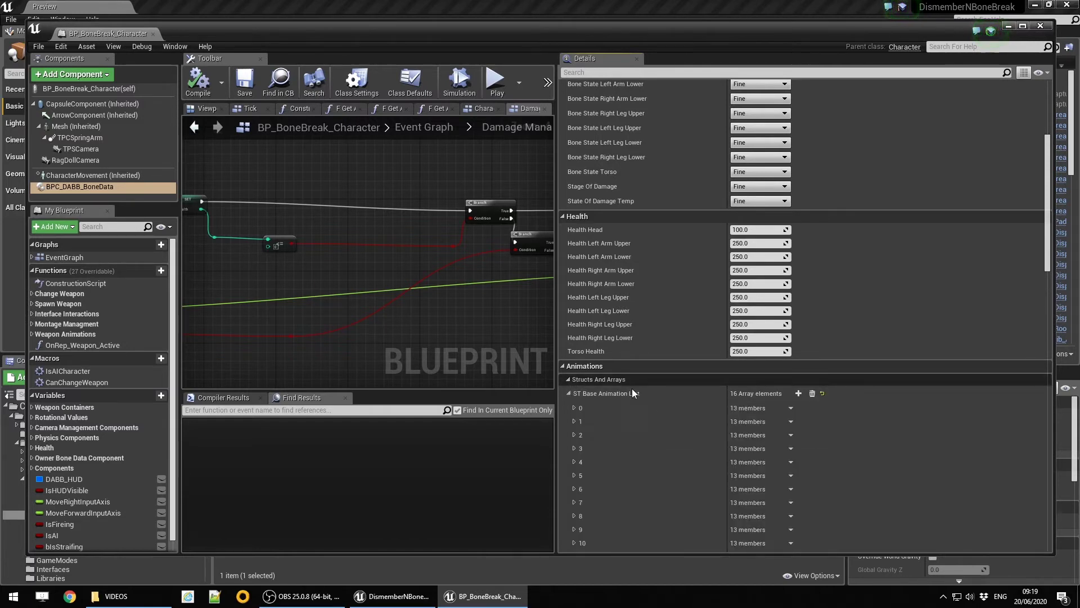
pyautogui.scroll(-4, 636, 397)
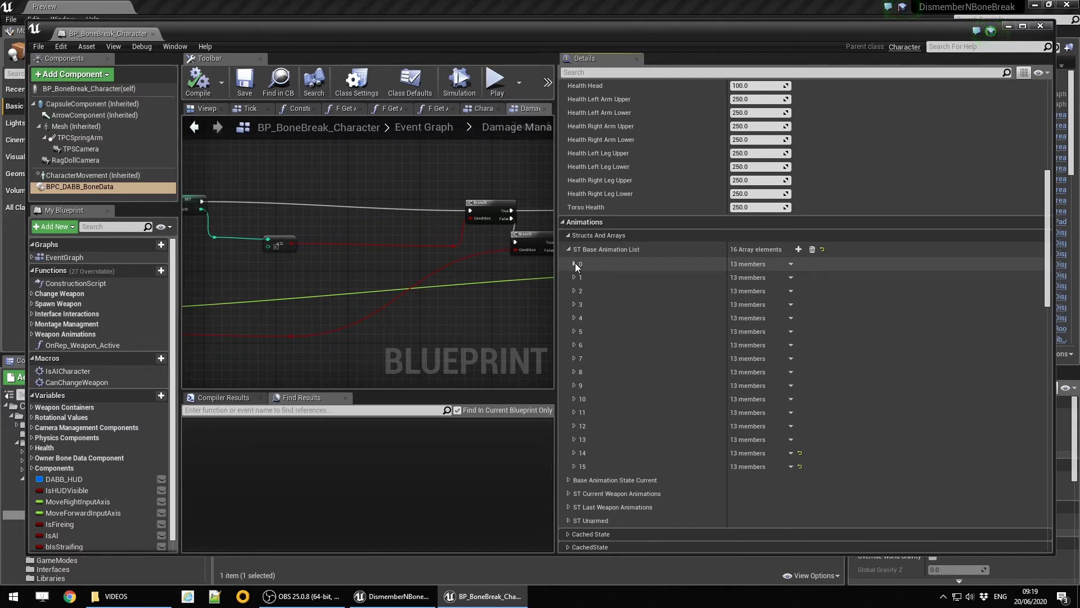
pyautogui.click(575, 264)
pyautogui.scroll(-3, 665, 327)
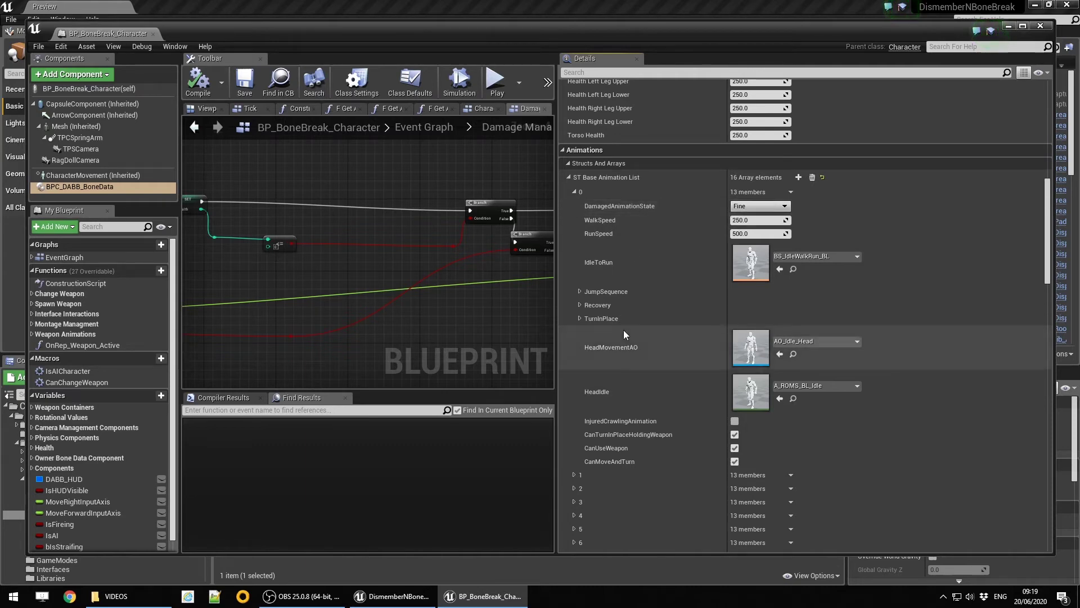
pyautogui.scroll(-6, 623, 332)
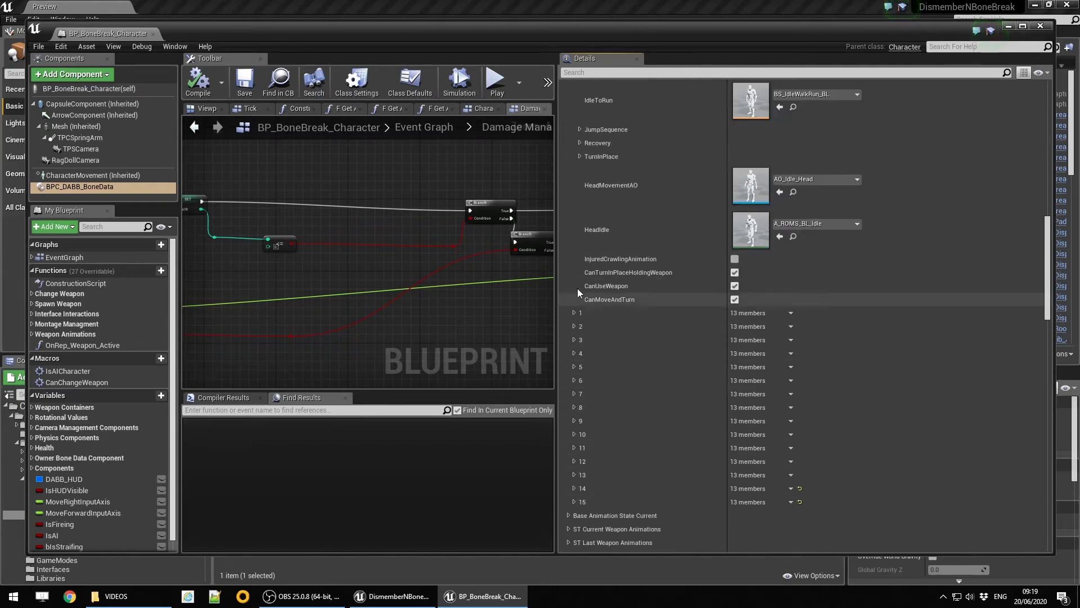
pyautogui.scroll(3, 583, 259)
pyautogui.scroll(1, 583, 254)
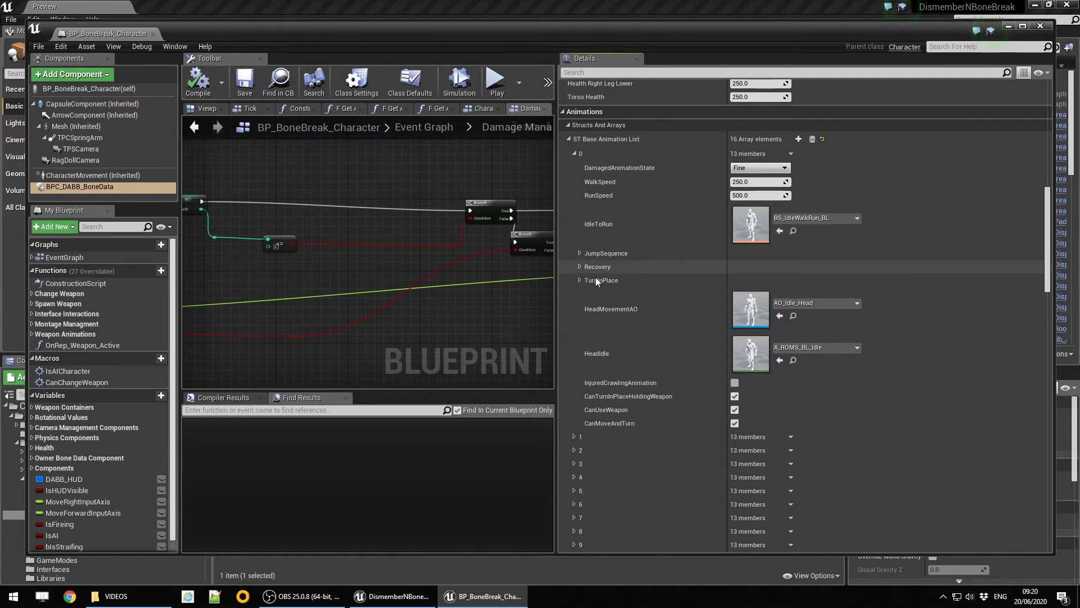
pyautogui.click(580, 253)
pyautogui.click(580, 253)
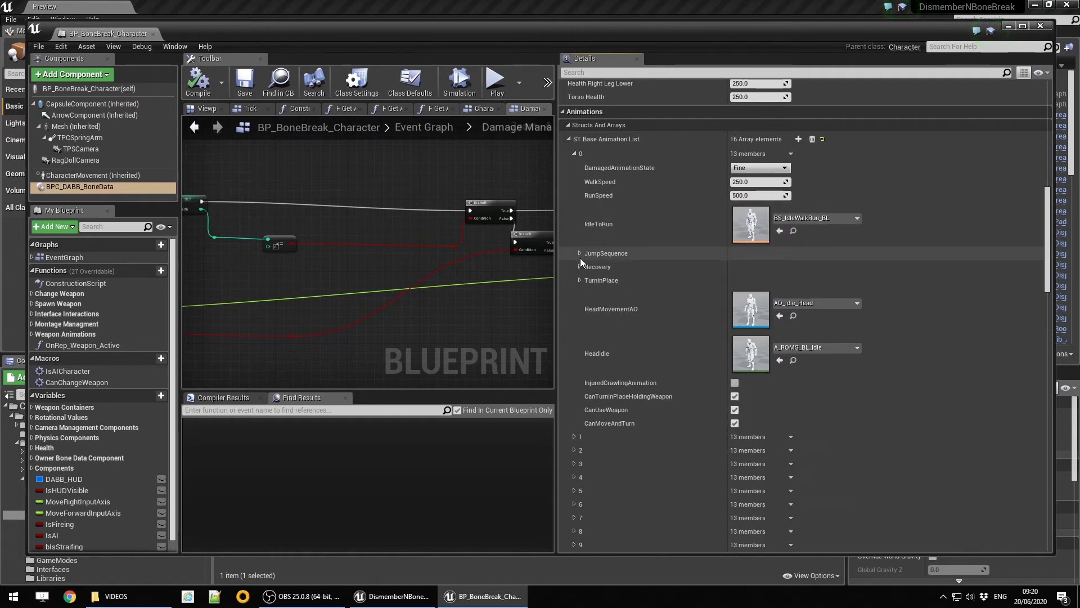
pyautogui.click(579, 266)
pyautogui.scroll(-1, 579, 266)
pyautogui.scroll(-1, 579, 263)
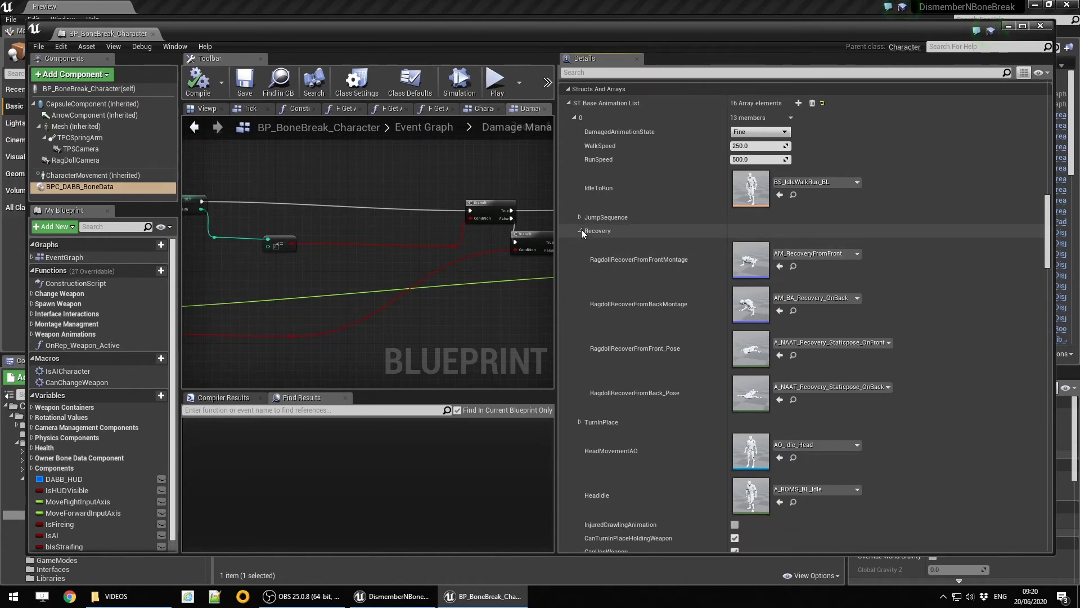
pyautogui.click(582, 230)
pyautogui.click(580, 244)
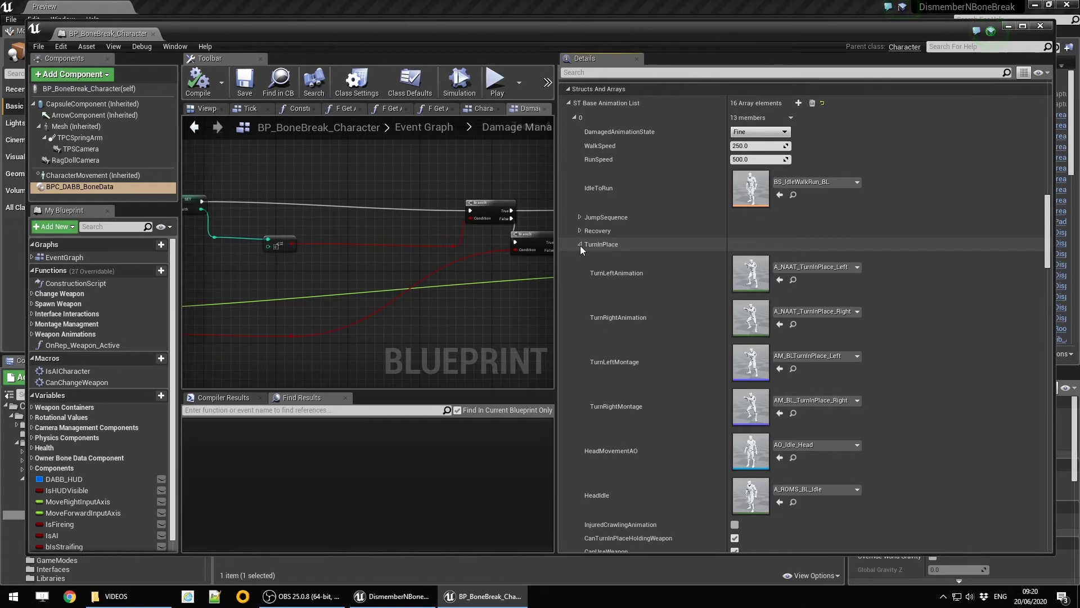
pyautogui.click(580, 244)
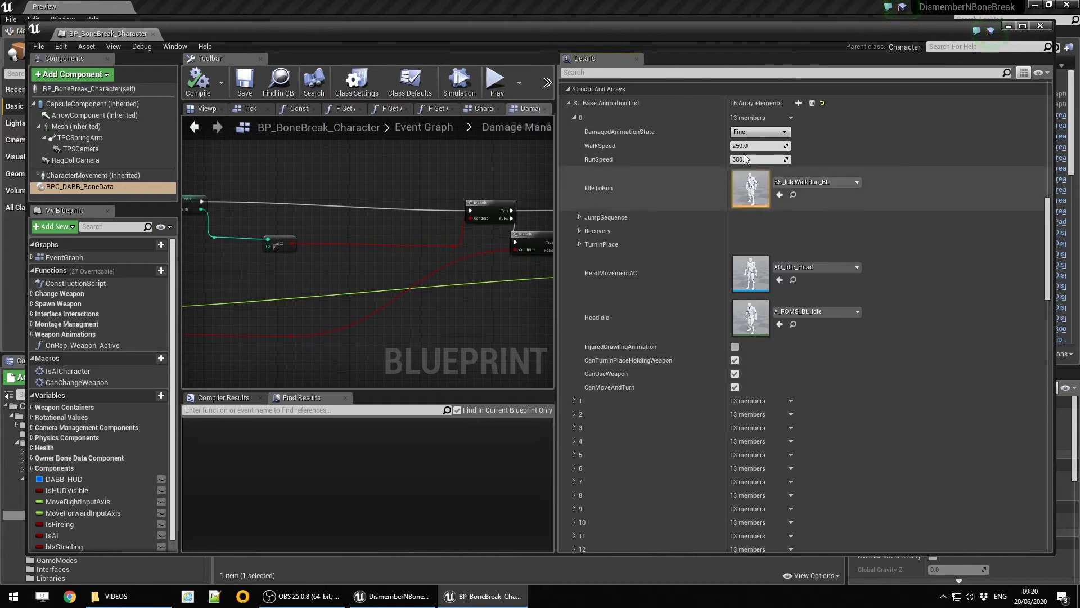
pyautogui.click(778, 132)
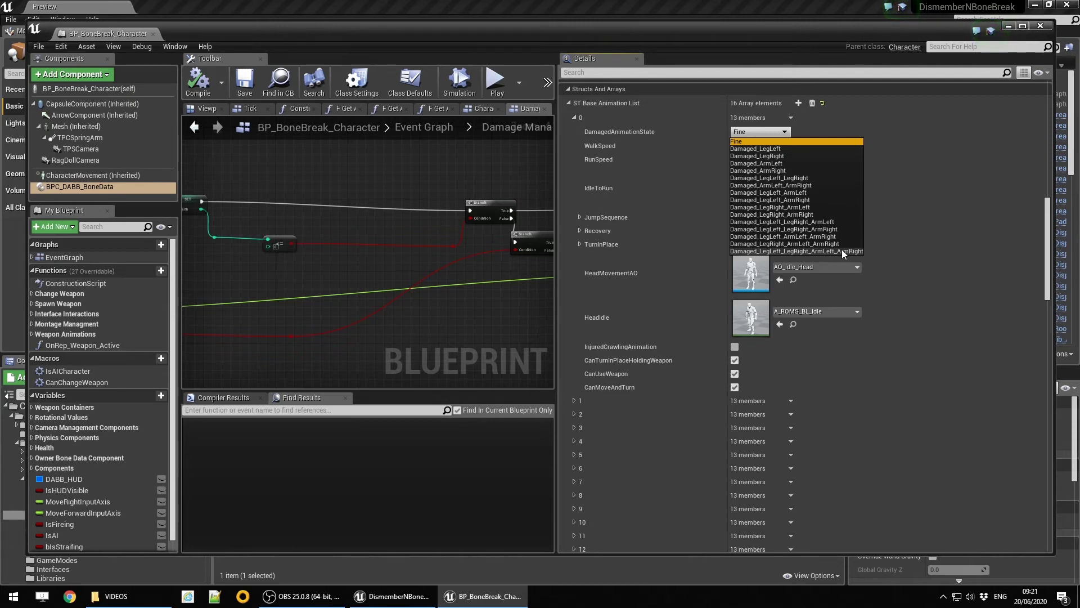
# Leave DamagedAnimationState at Fine, then collapse entry 0 and the ST Base Animation List
pyautogui.click(952, 231)
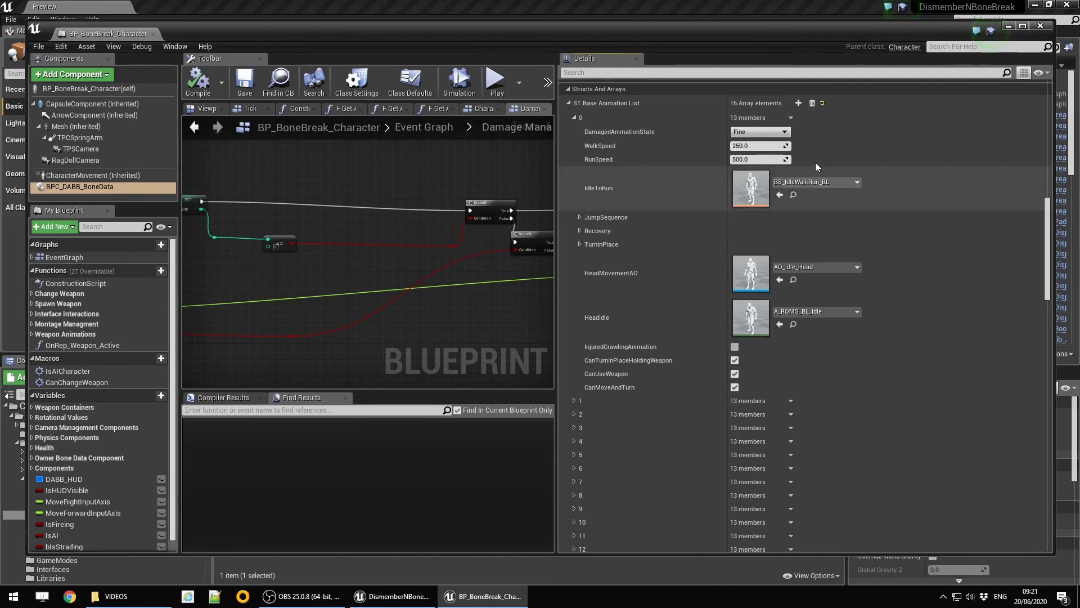
pyautogui.scroll(-2, 693, 359)
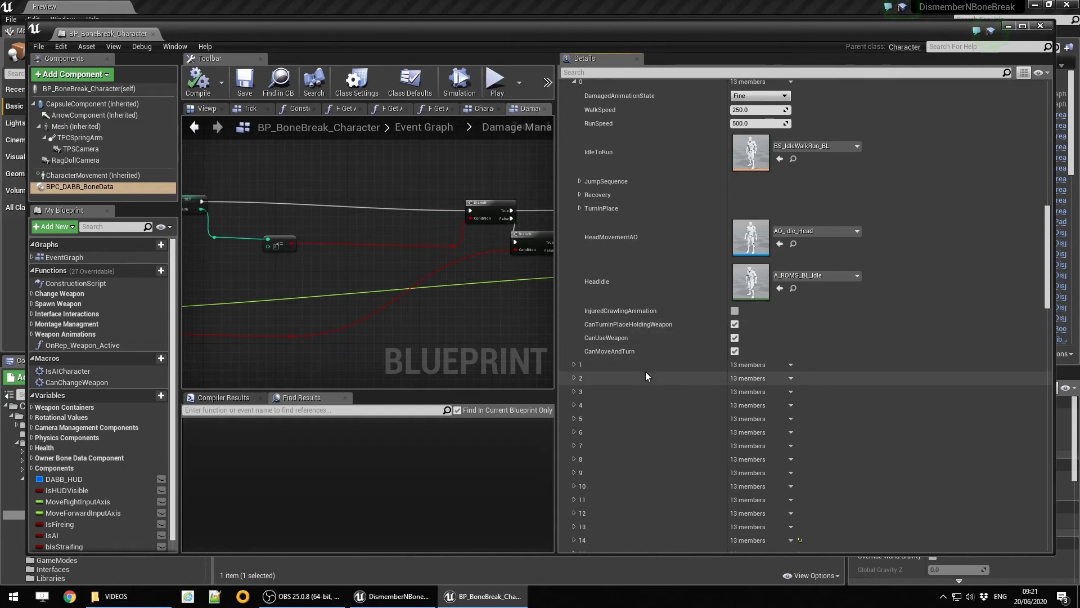
pyautogui.scroll(2, 610, 364)
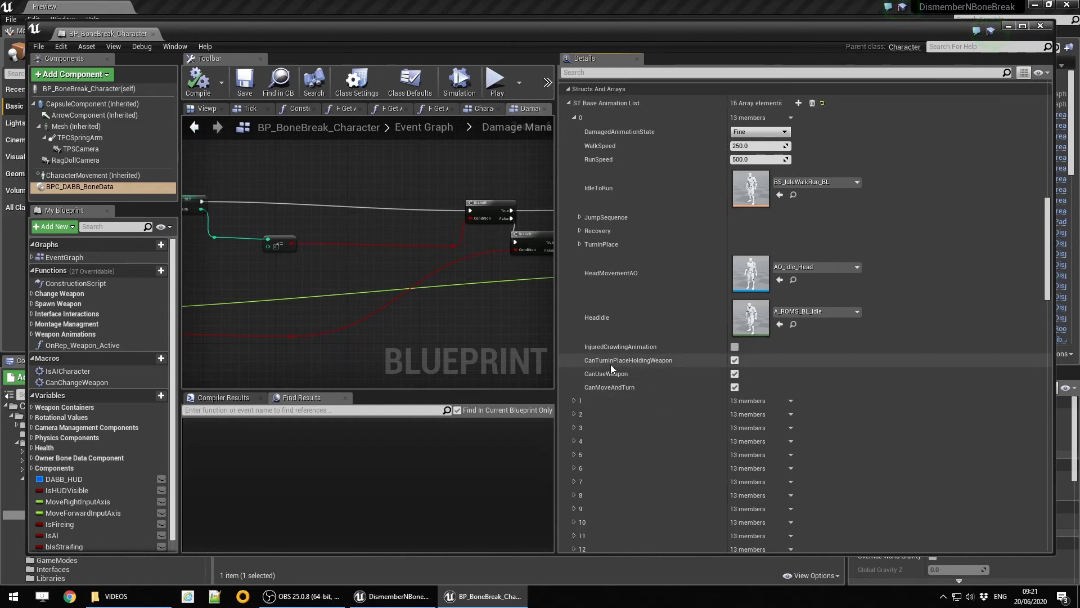
pyautogui.click(575, 117)
pyautogui.click(569, 103)
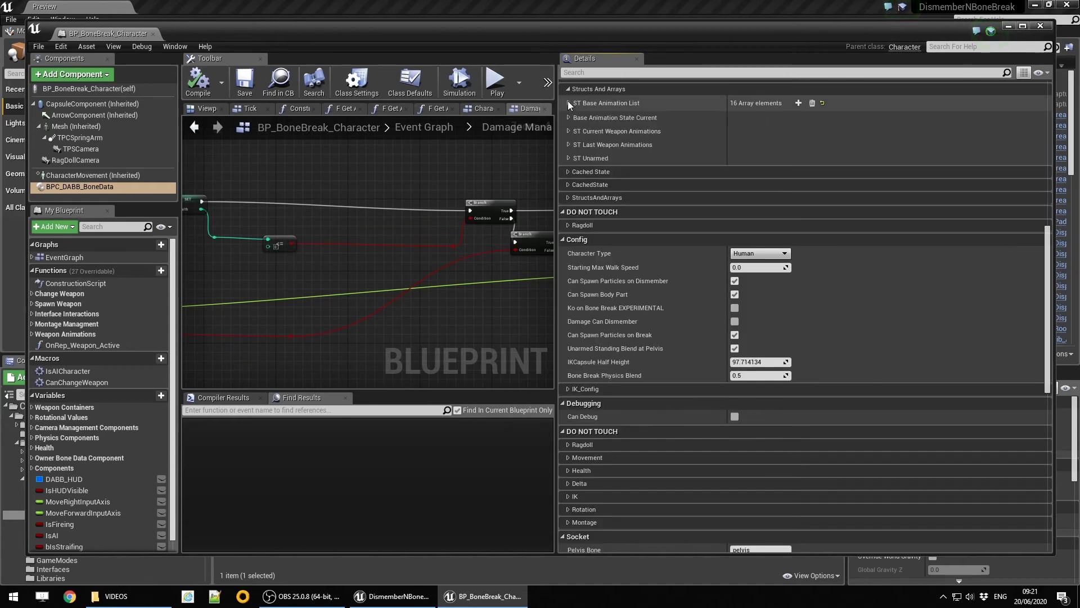
# Close the BP_BoneBreak_Character blueprint editor
pyautogui.click(153, 35)
pyautogui.scroll(-2, 44, 561)
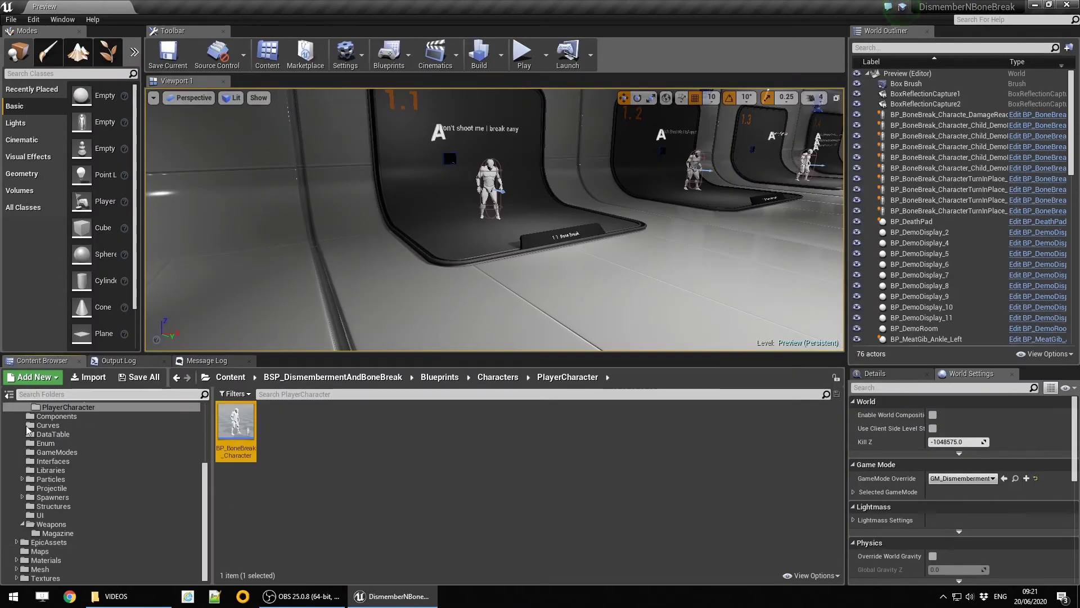
pyautogui.scroll(2, 61, 465)
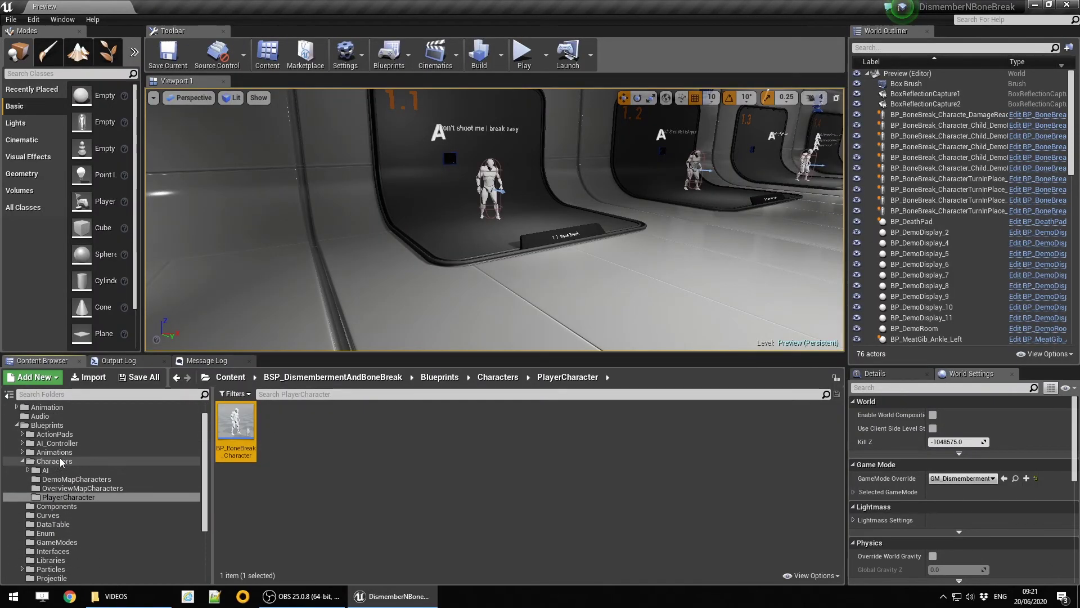
# Open BP_Rifle from the Blueprints > Weapons folder
pyautogui.click(22, 461)
pyautogui.scroll(-2, 50, 469)
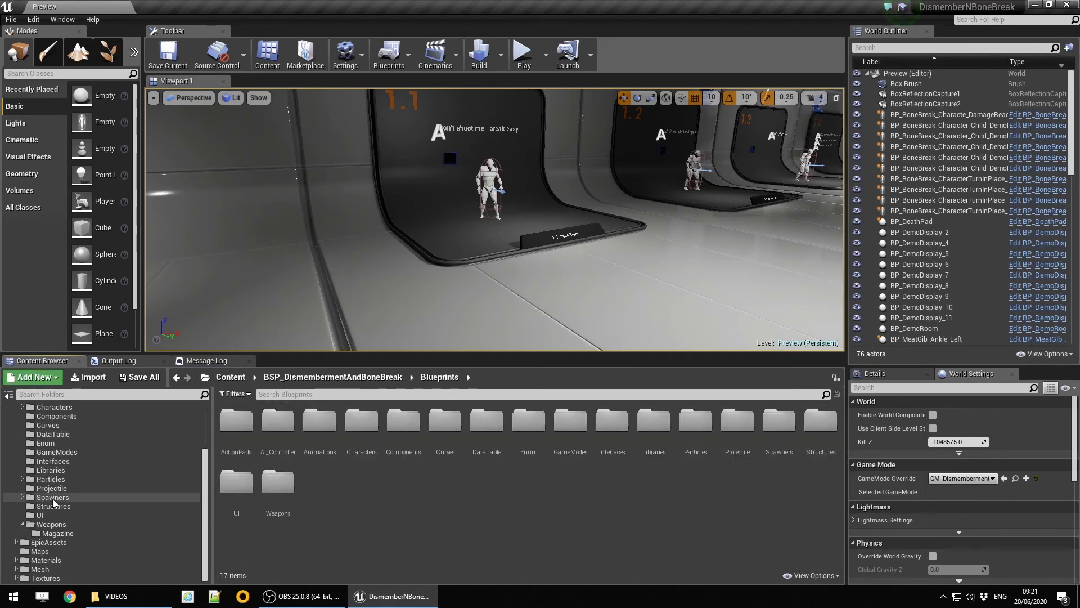
pyautogui.click(51, 523)
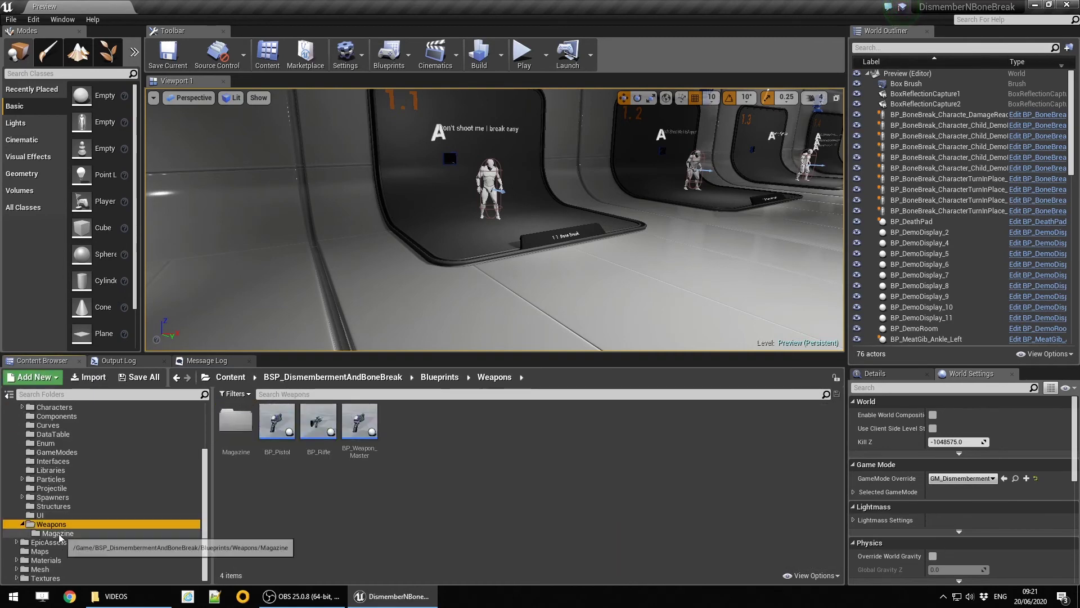
pyautogui.doubleClick(318, 425)
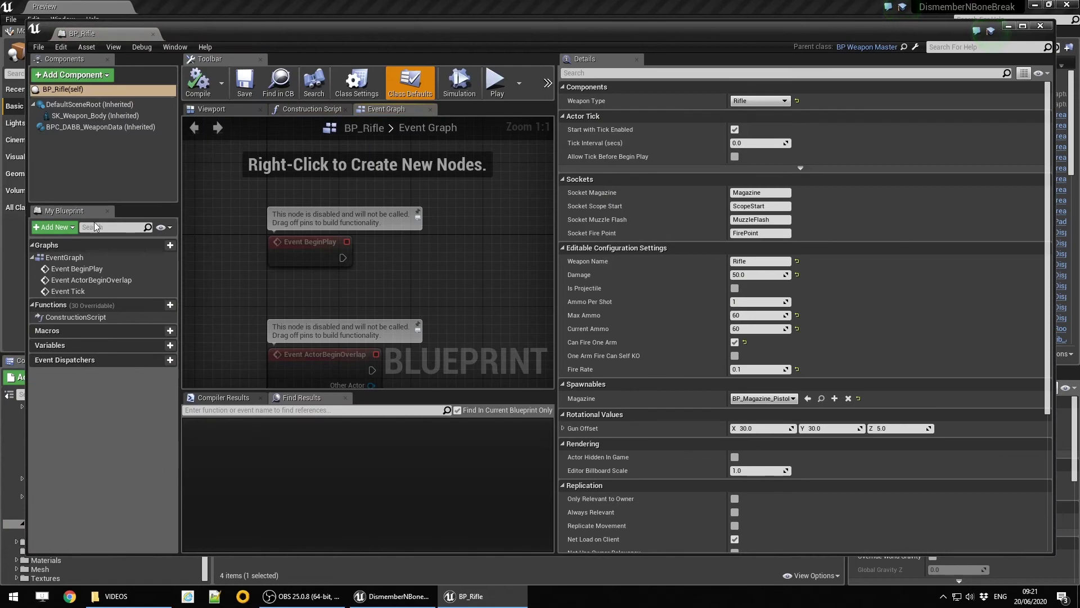
# Select BPC_DABB_WeaponData, re-expand its weapon animation states and collapse element 0's CharacterDamageState
pyautogui.click(62, 127)
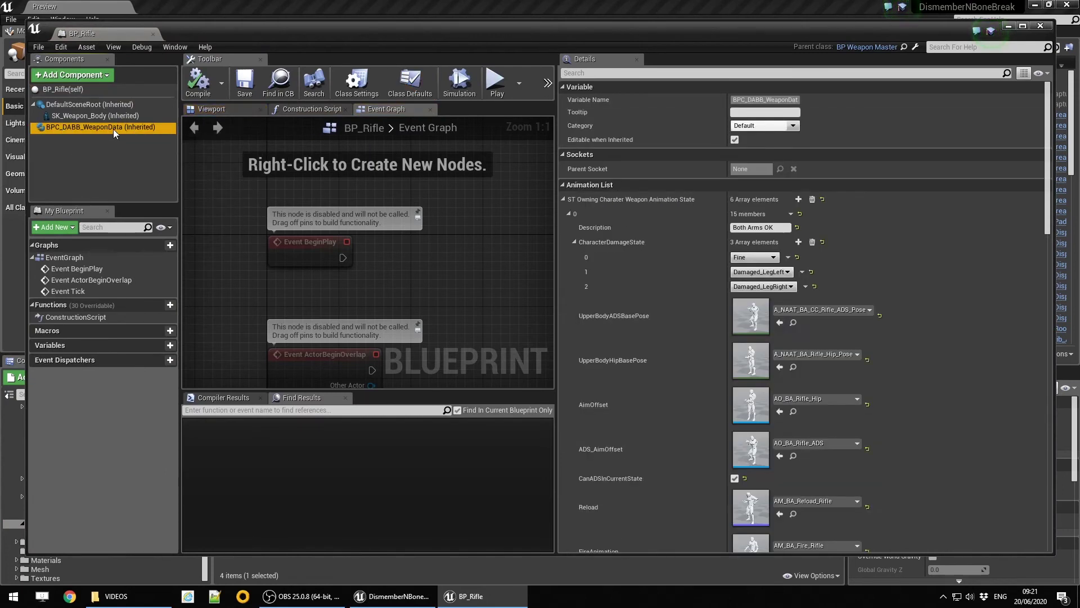
pyautogui.click(564, 199)
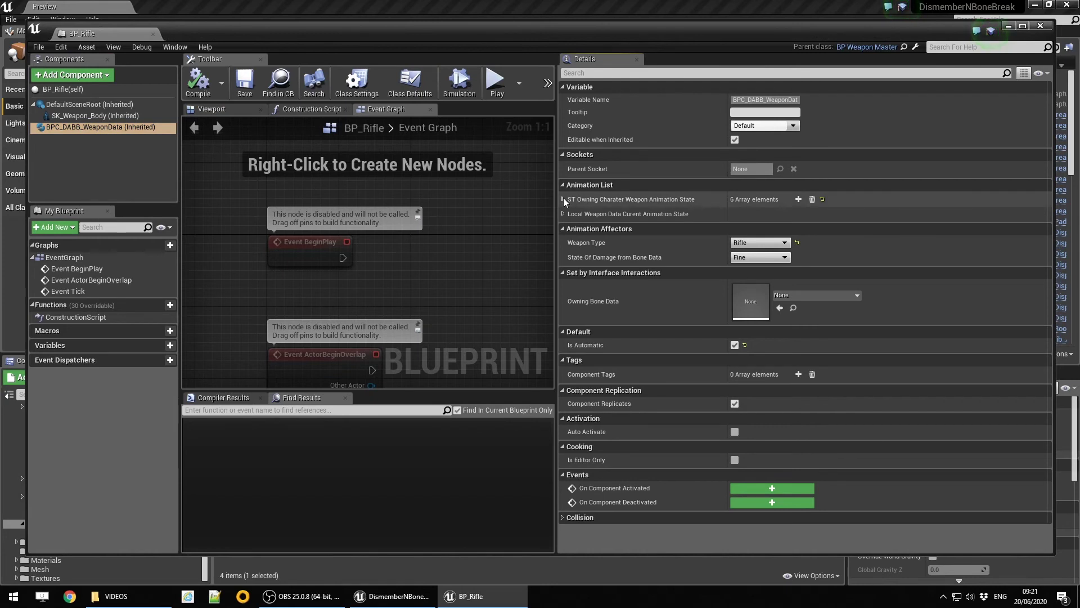
pyautogui.click(563, 199)
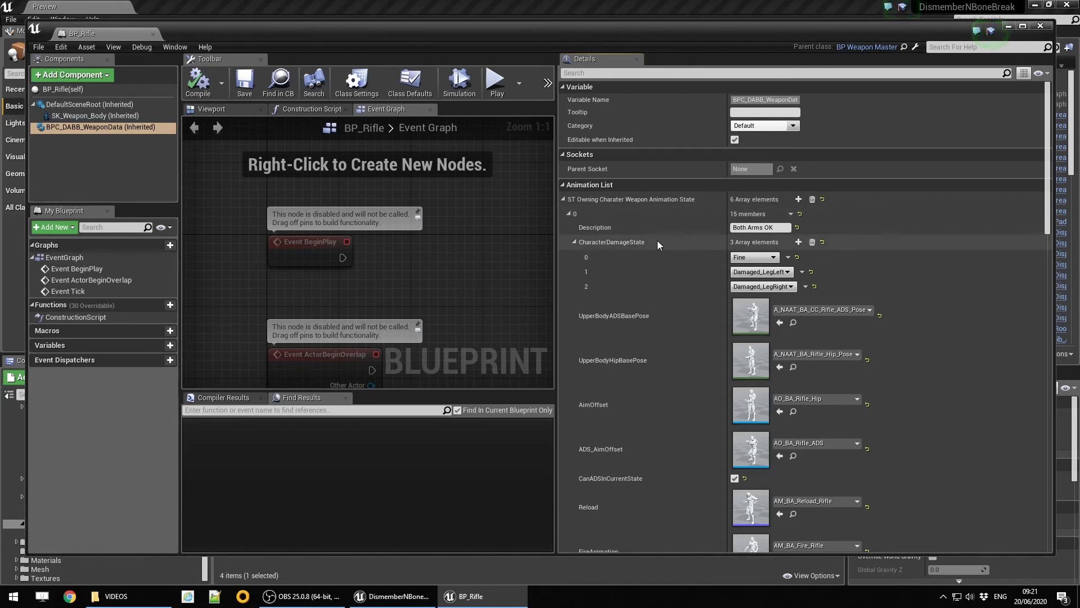
pyautogui.click(575, 241)
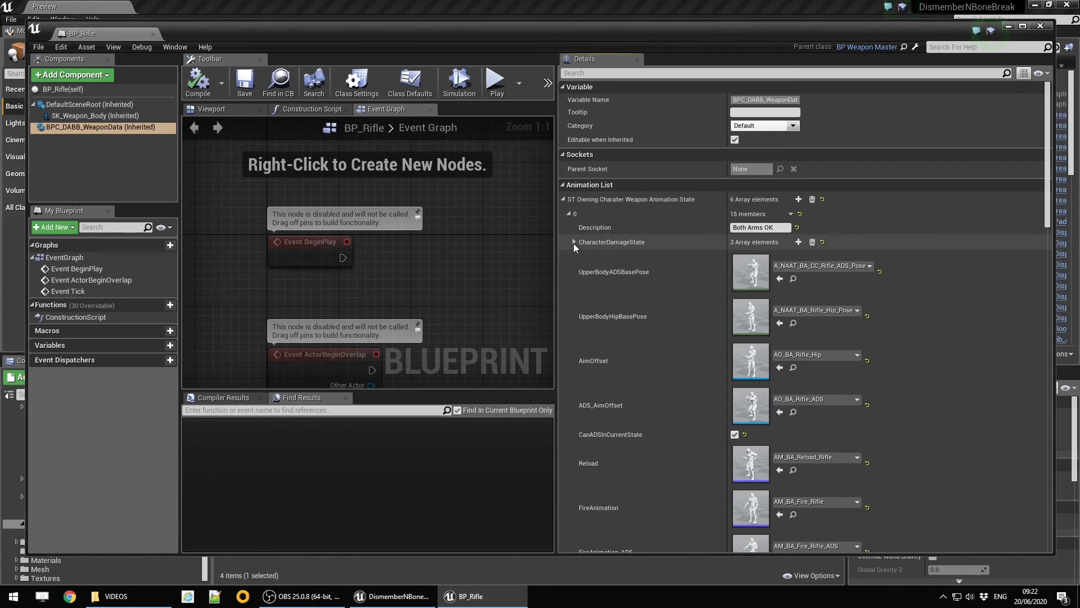
pyautogui.scroll(-3, 622, 262)
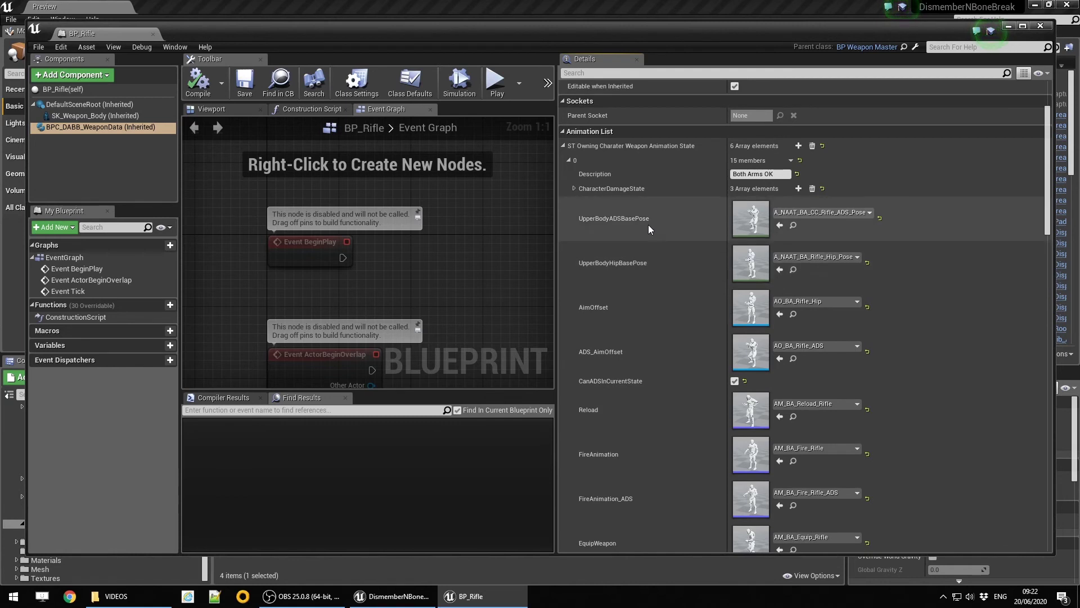
pyautogui.scroll(-1, 648, 225)
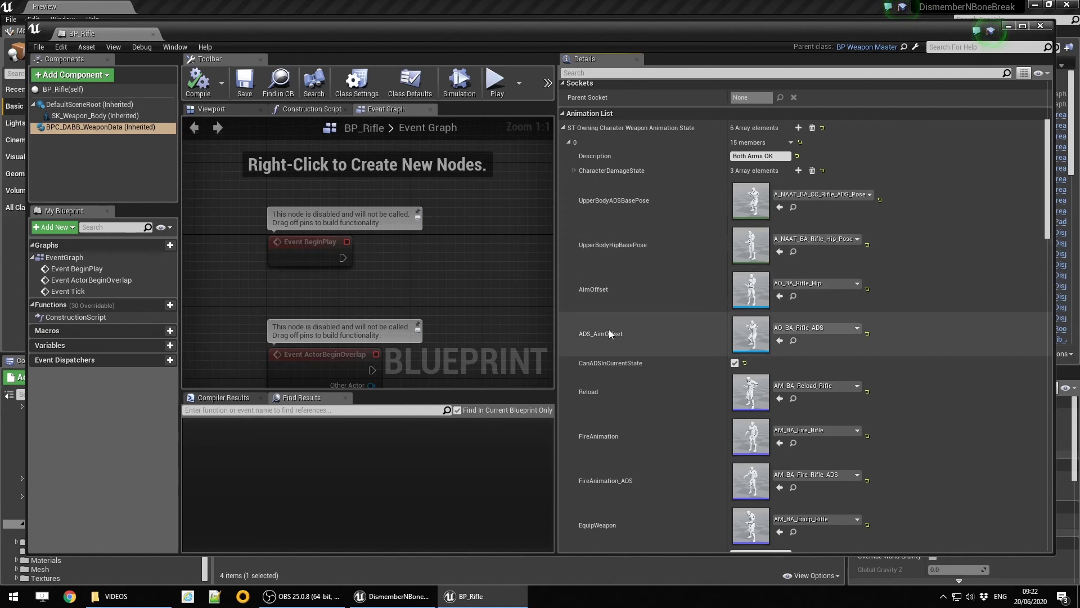
pyautogui.scroll(-1, 610, 335)
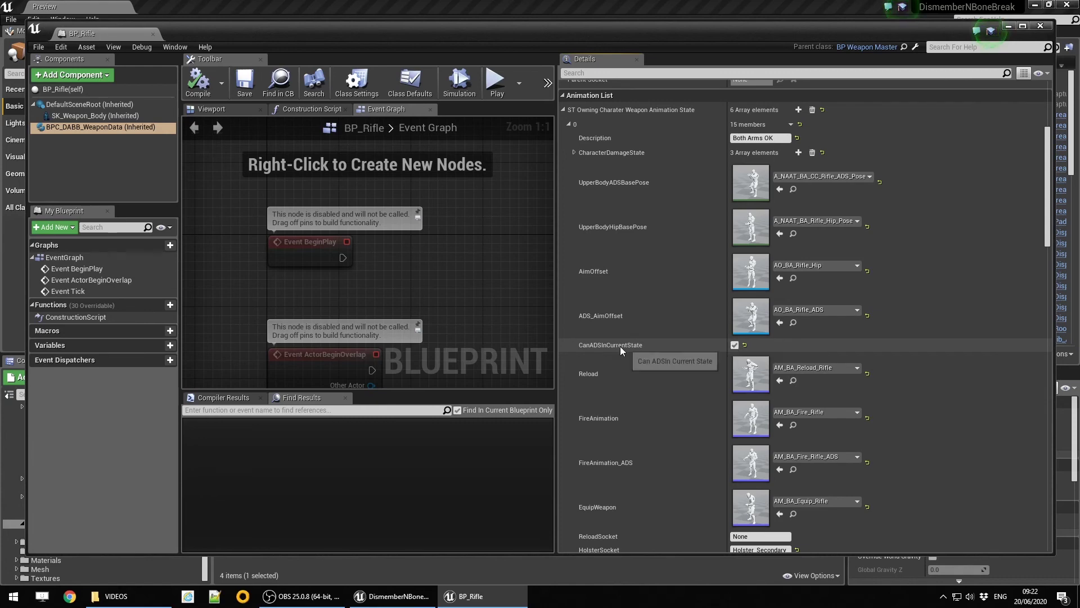
pyautogui.scroll(-5, 620, 346)
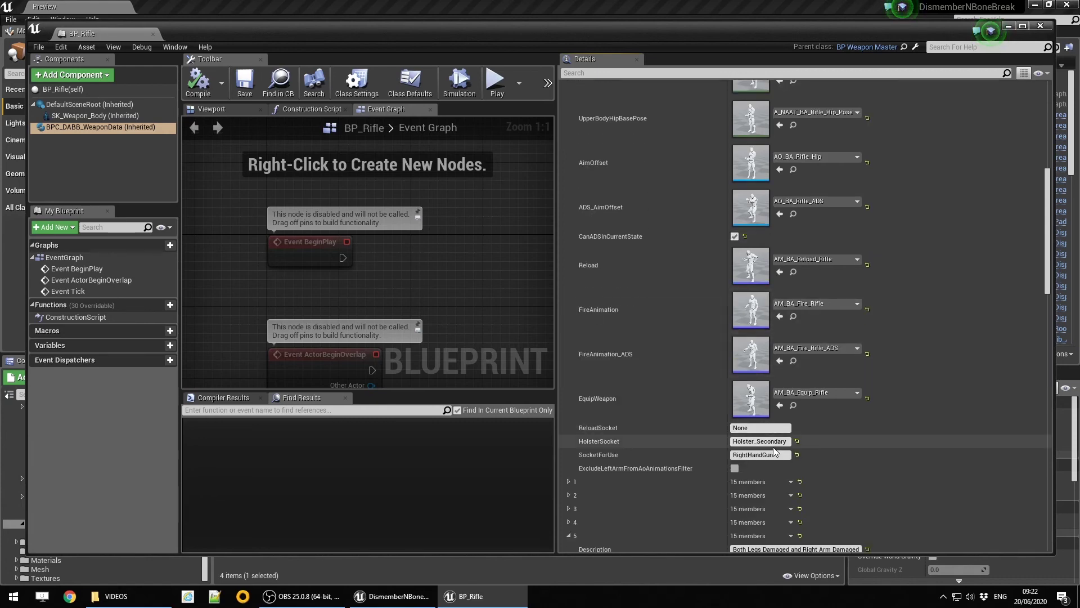
pyautogui.click(776, 427)
pyautogui.press('Tab')
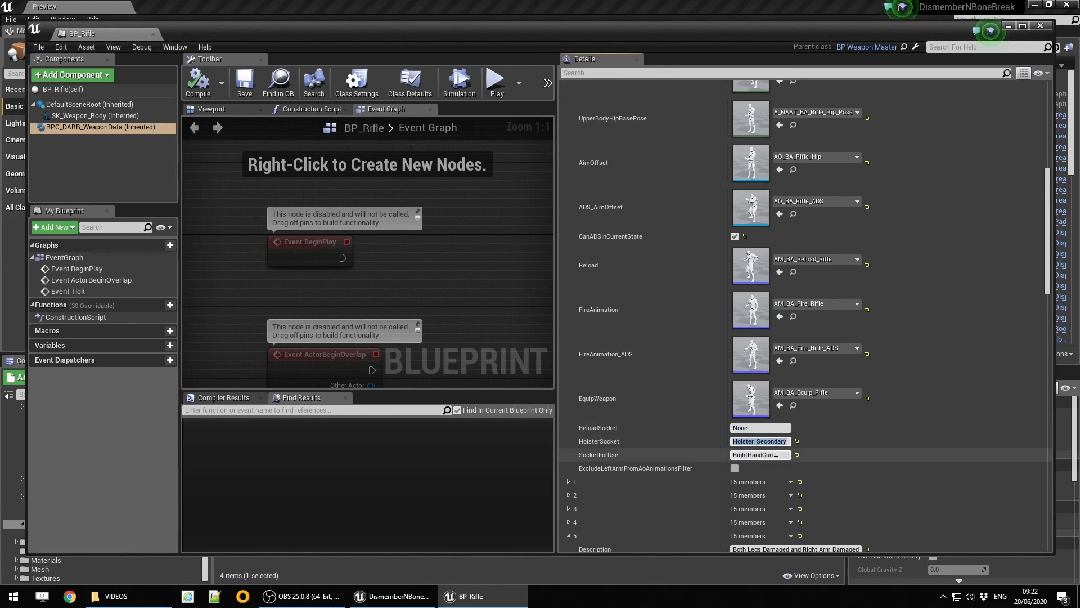
pyautogui.press('Tab')
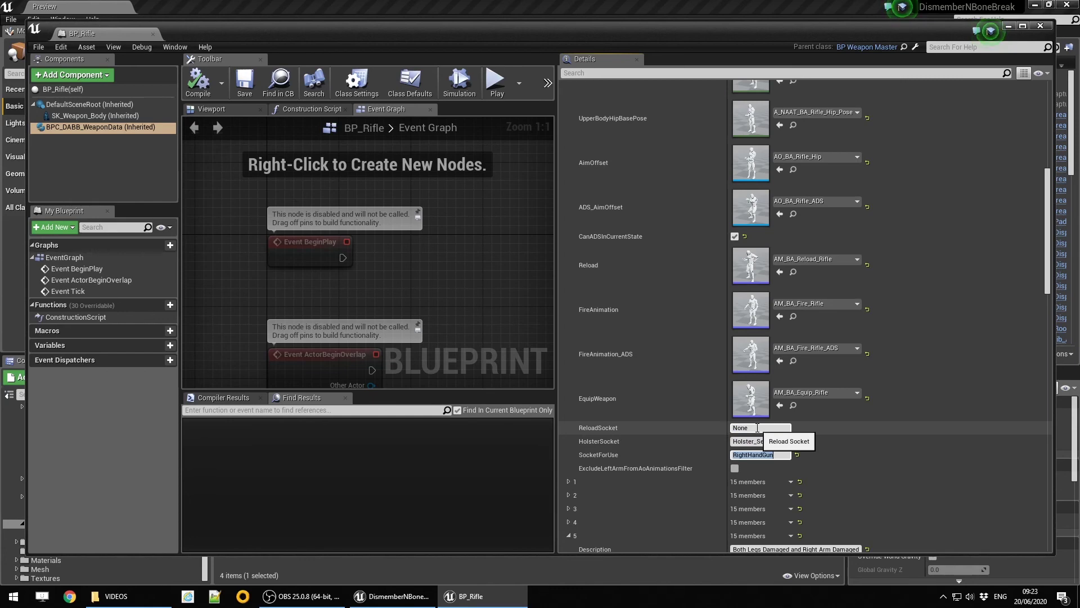
pyautogui.scroll(5, 757, 428)
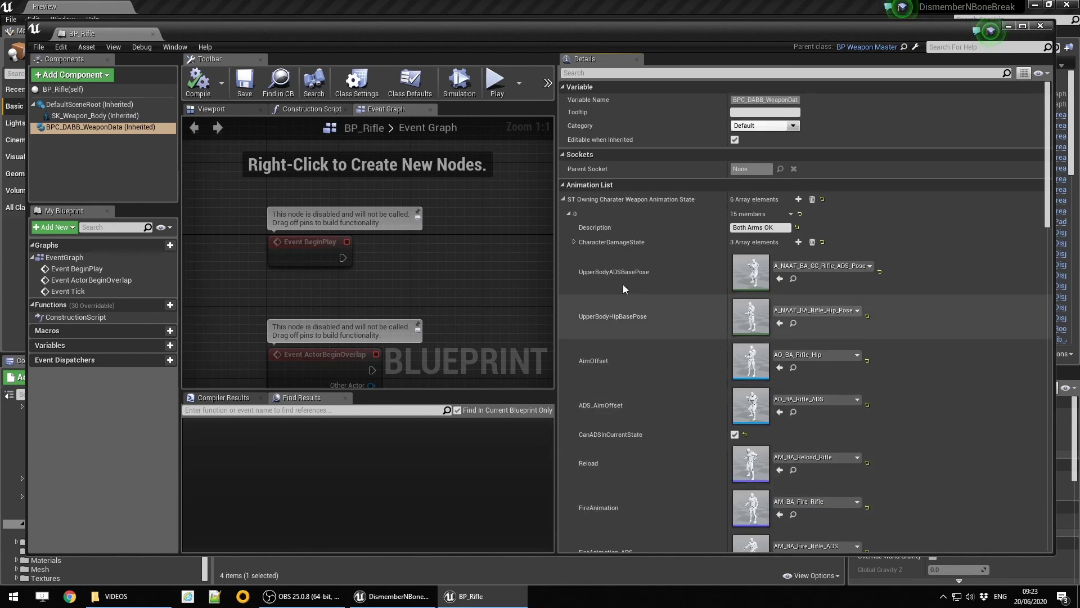
# Collapse animation state elements 0 and 5, and briefly peek at the Both Legs Damaged state
pyautogui.click(569, 213)
pyautogui.click(569, 282)
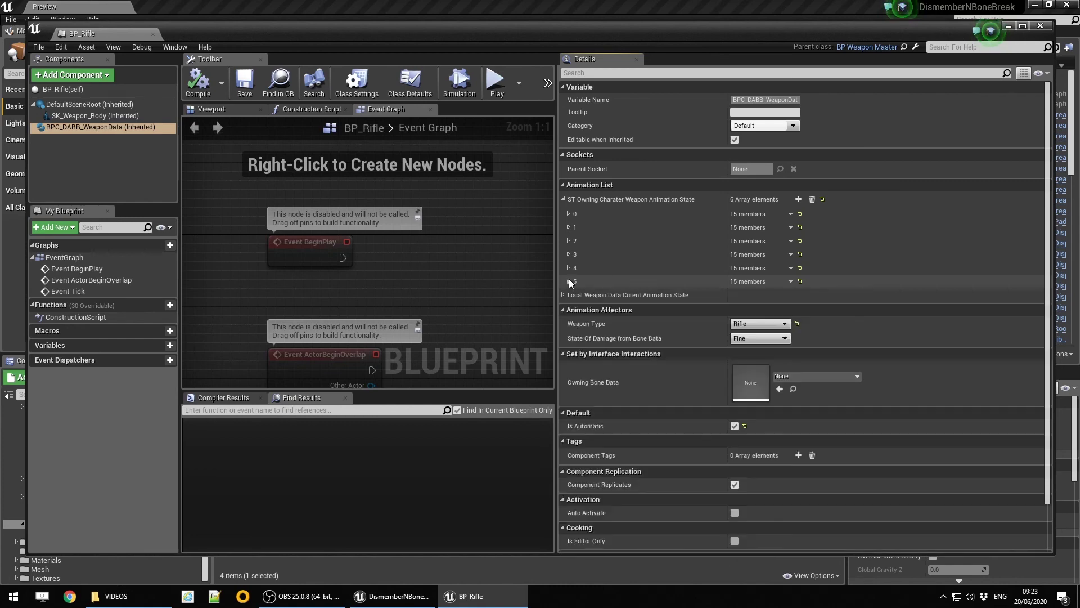
pyautogui.click(569, 254)
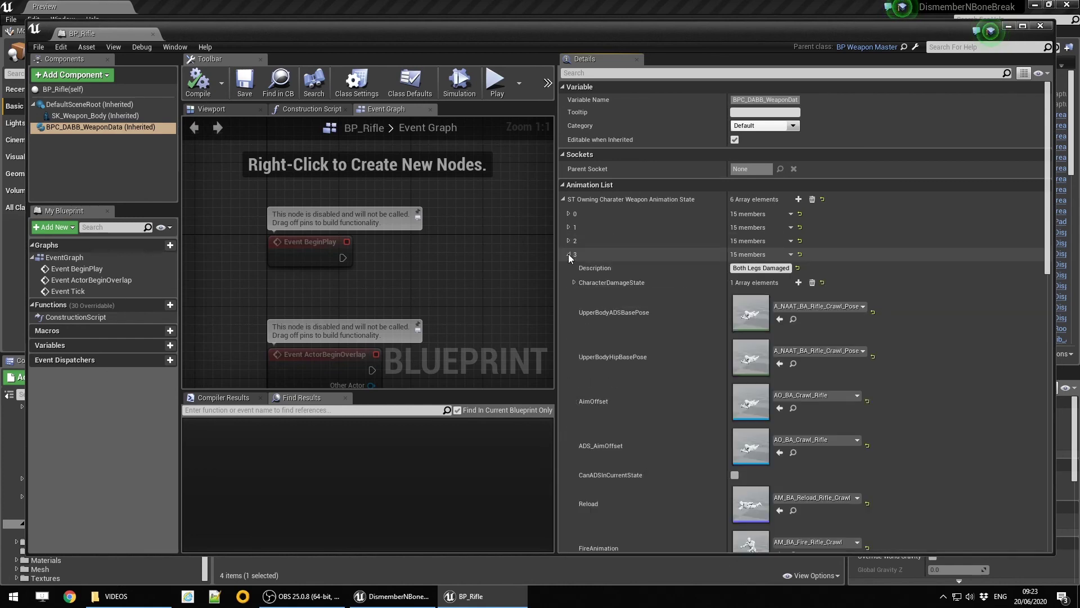
pyautogui.click(568, 254)
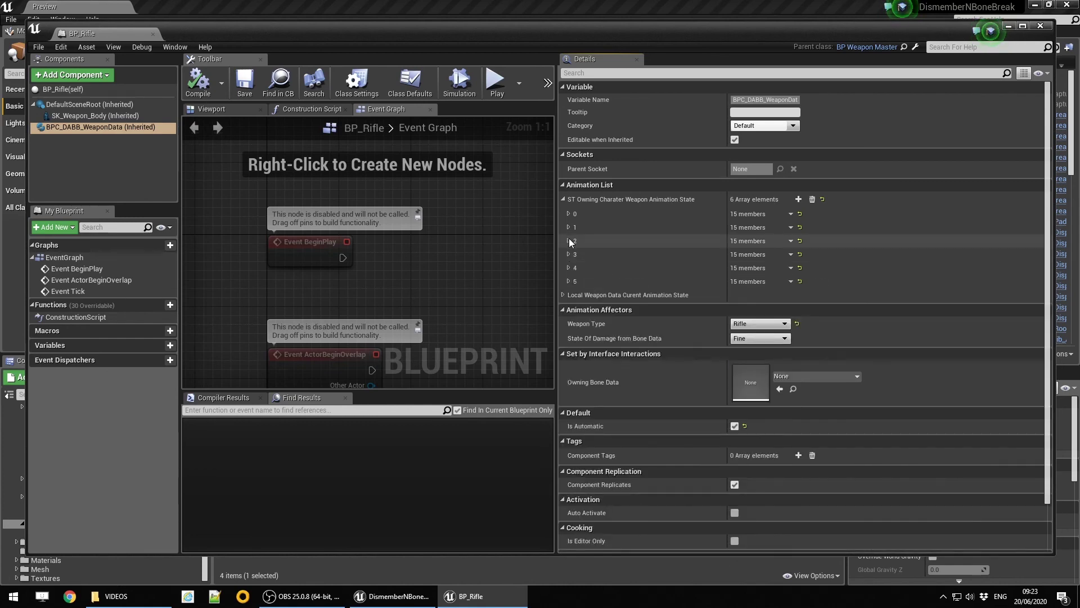
# Expand the Right Arm Damaged state and inspect its LeftHandGun and Holster_Secondary socket values
pyautogui.click(568, 241)
pyautogui.scroll(-2, 724, 292)
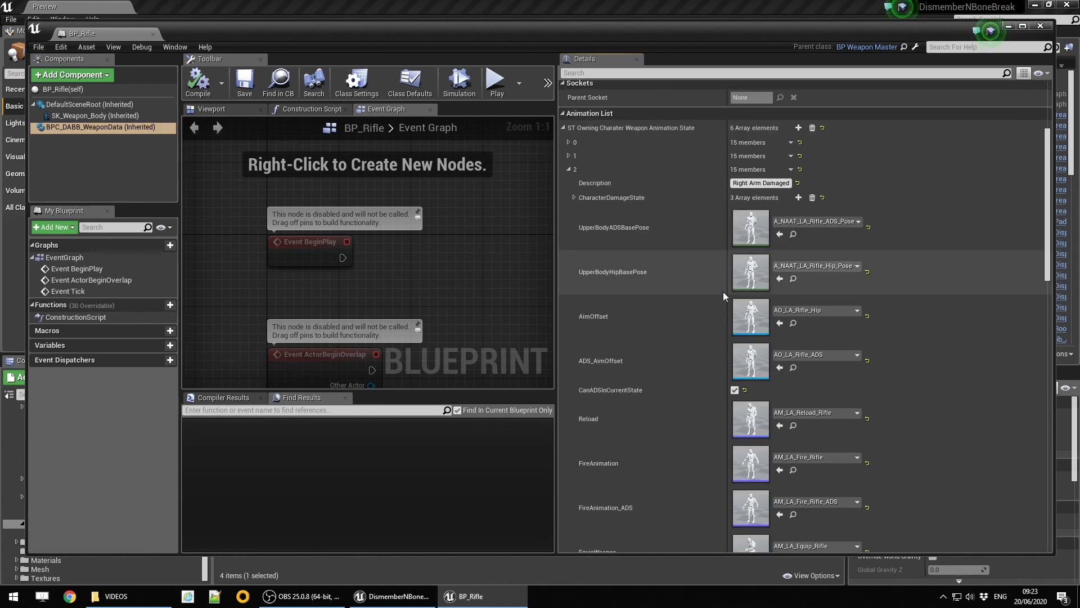
pyautogui.scroll(-4, 723, 291)
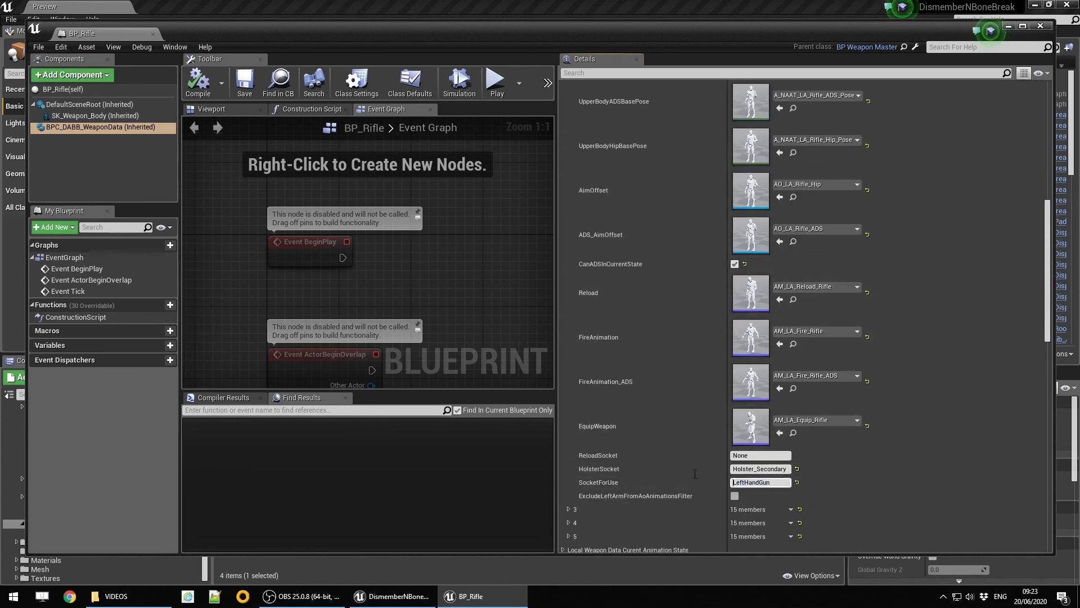
pyautogui.hotkey('ctrl', 'a')
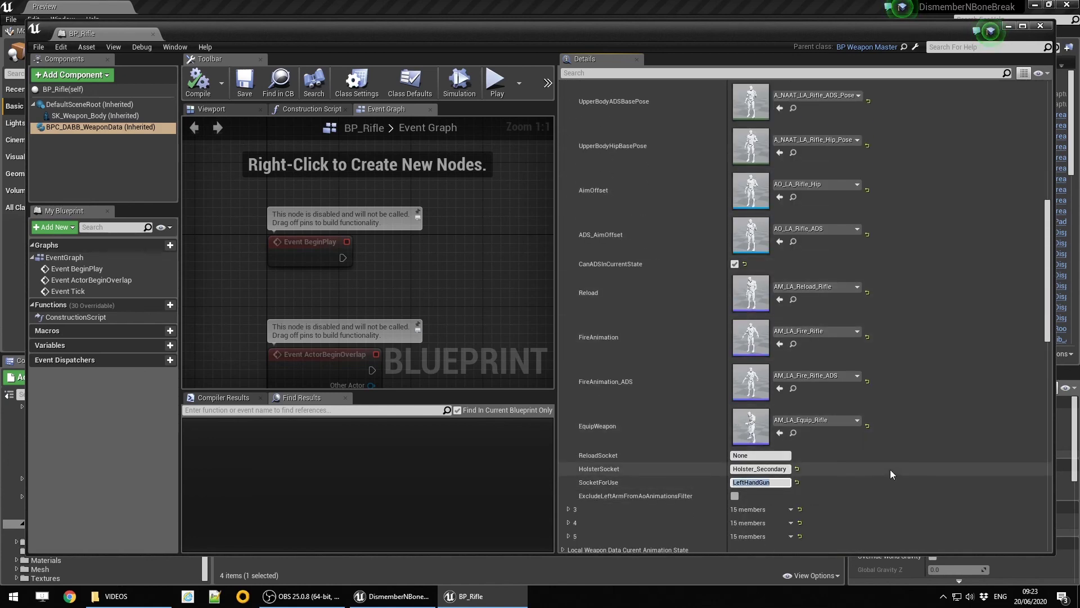
pyautogui.click(779, 469)
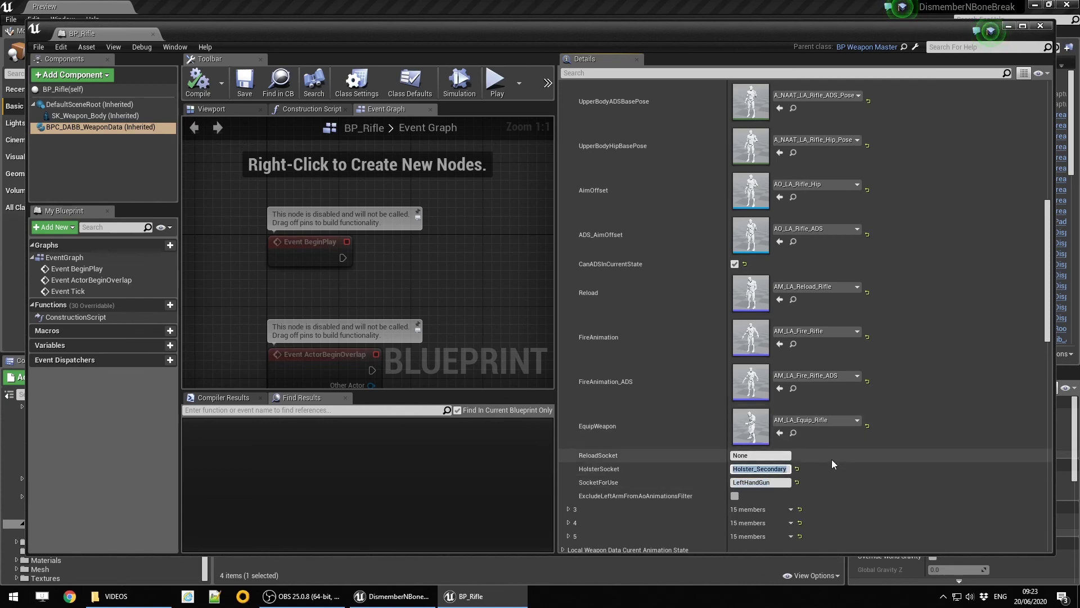
pyautogui.scroll(3, 832, 459)
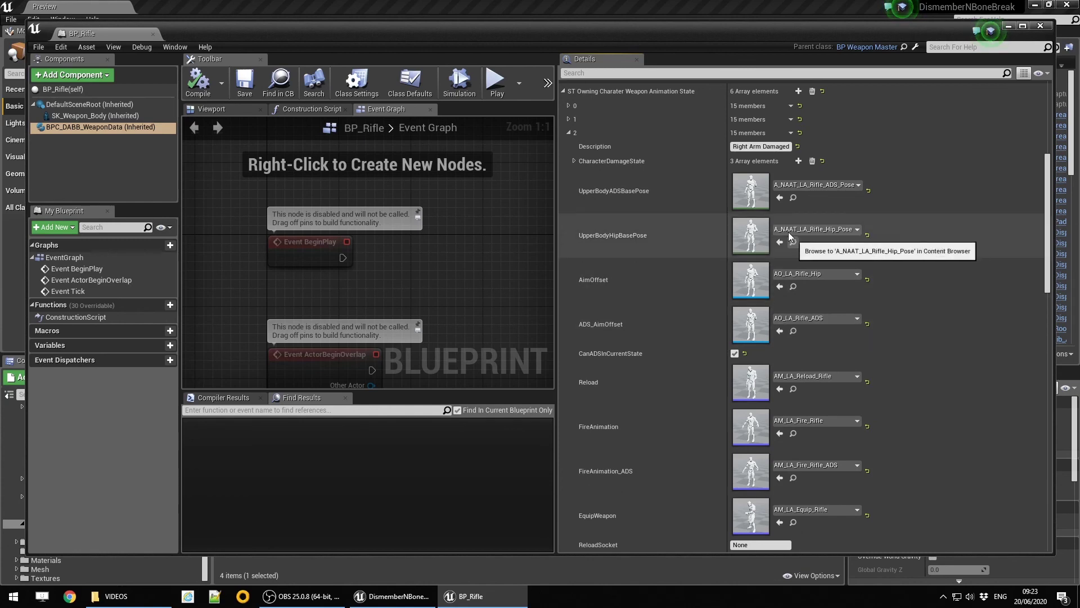
# Close the Details panel and the BP_Rifle Blueprint editor to return to the level
pyautogui.click(637, 60)
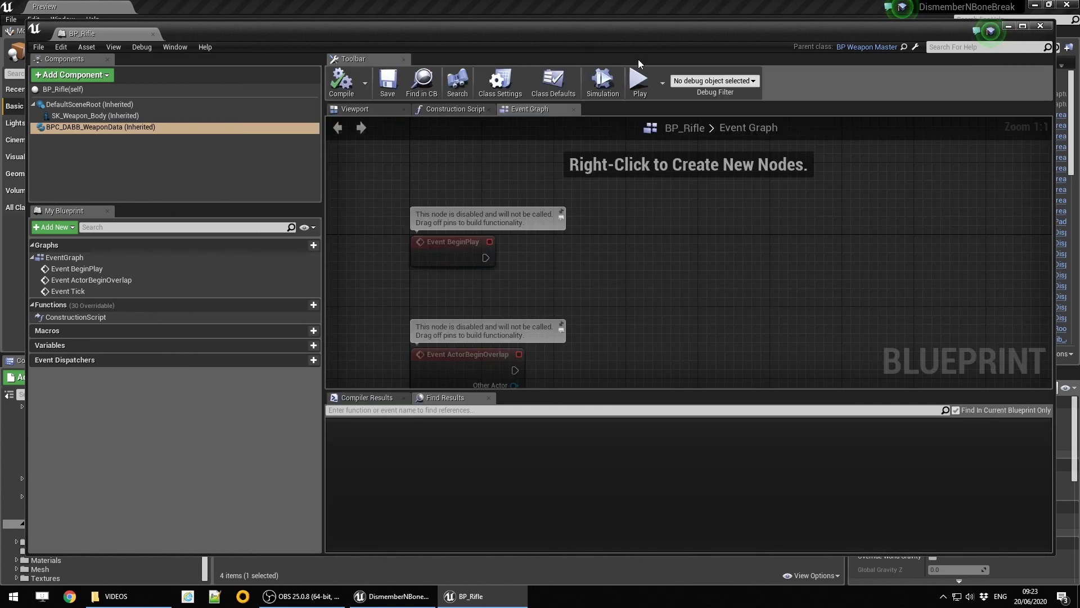
pyautogui.click(153, 34)
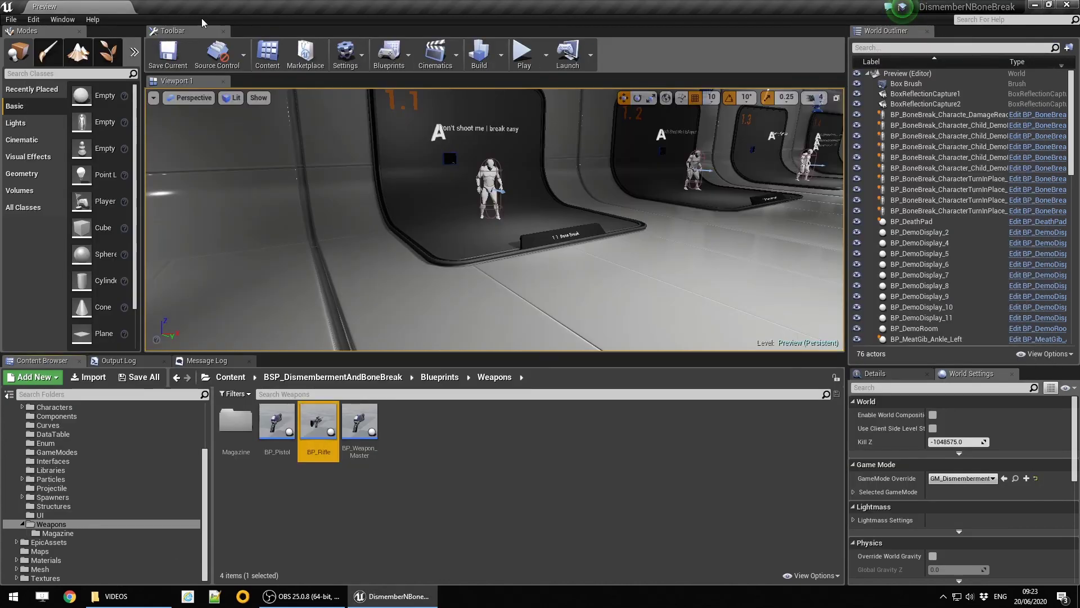